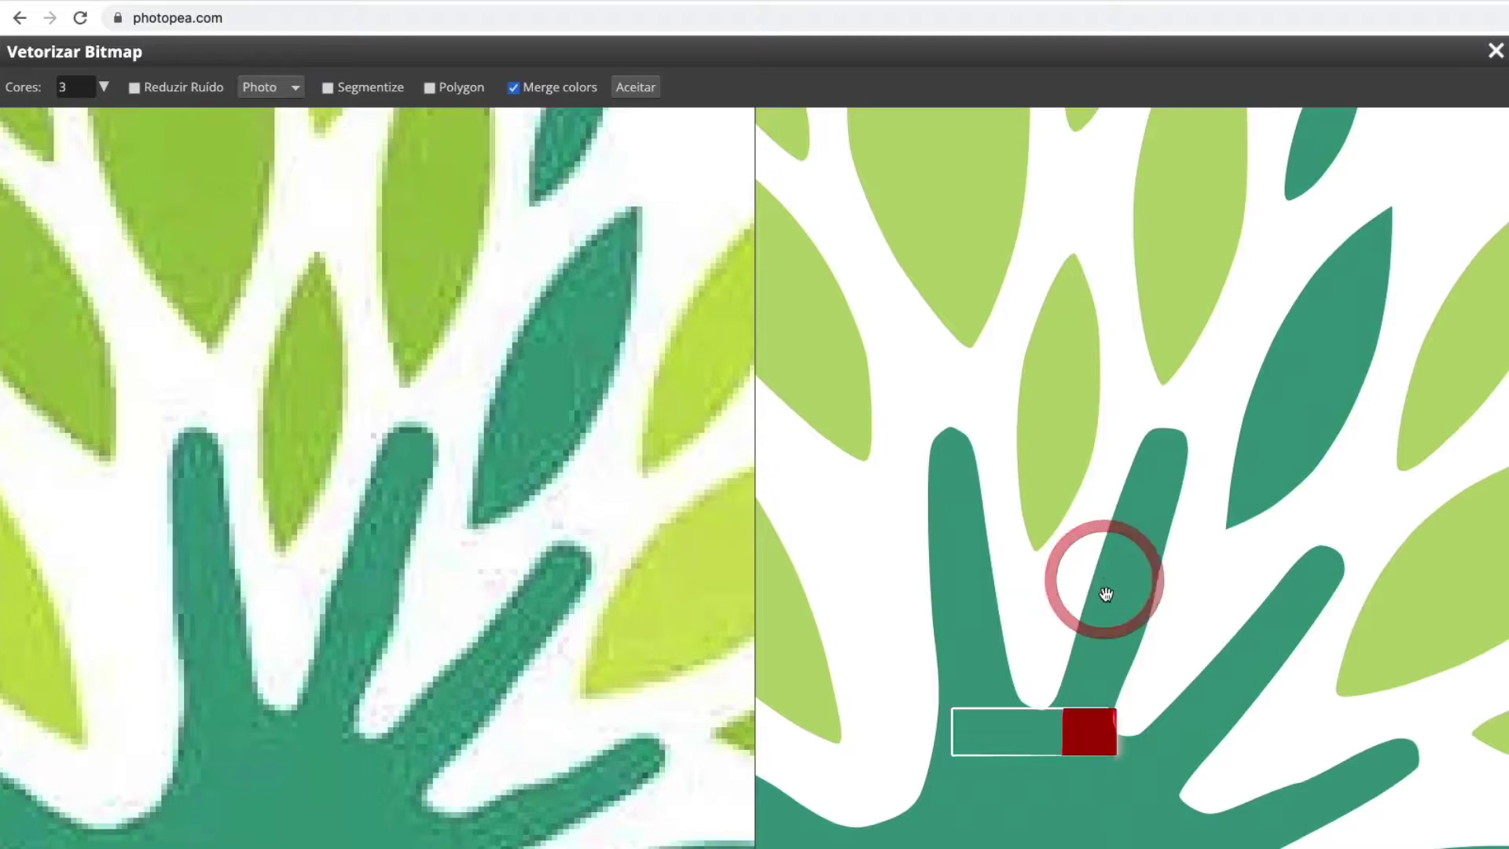
drag(1101, 586, 1158, 445)
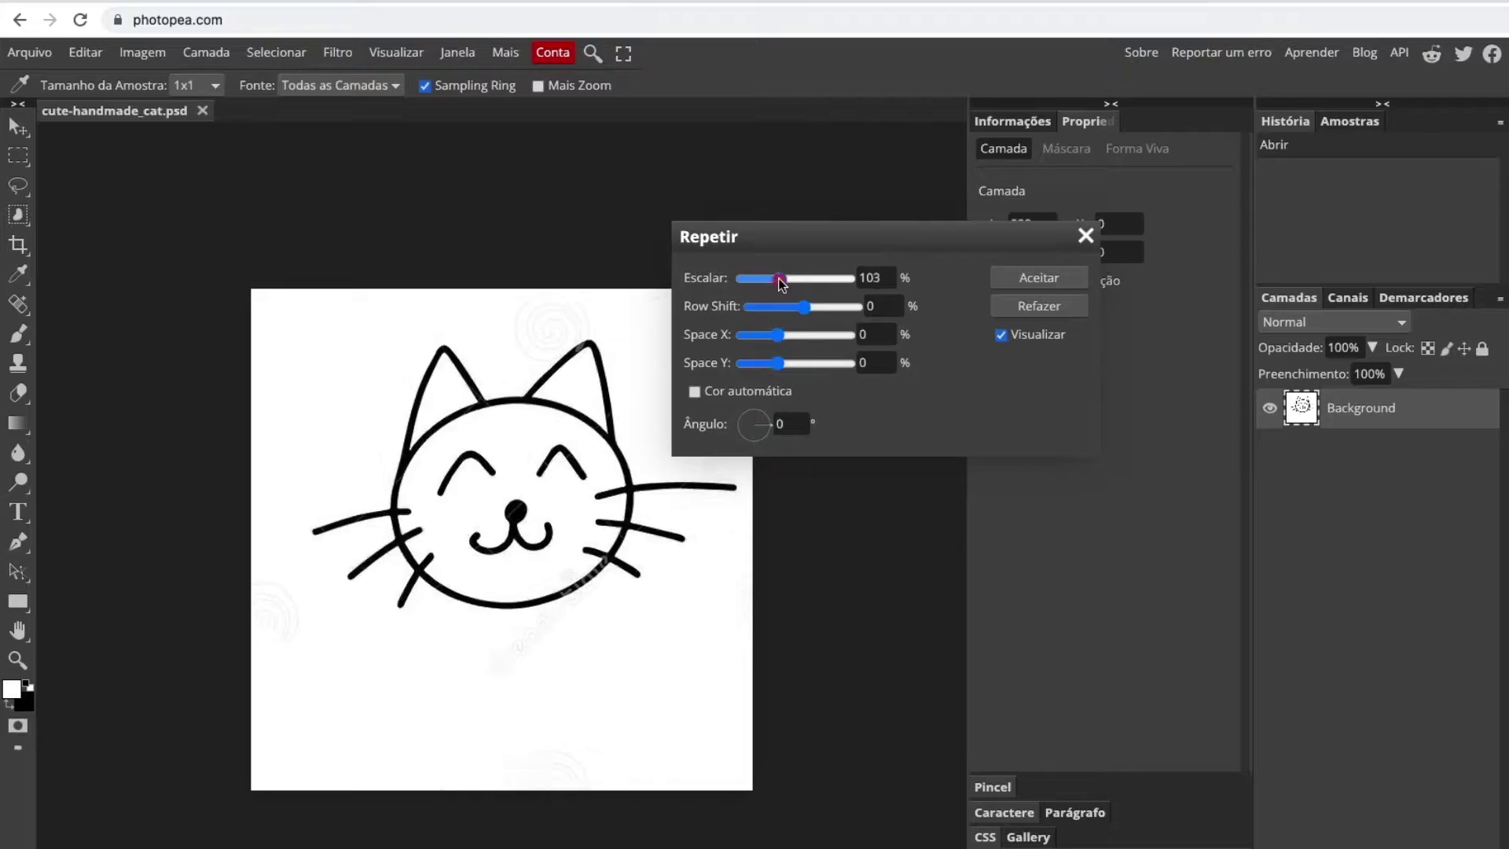
Adjust the Repeat filter's scale, row shift, X and Y spacing and angle on the cat drawing, and apply it
drag(778, 278, 857, 307)
drag(777, 335, 770, 363)
drag(768, 424, 769, 418)
key(Return)
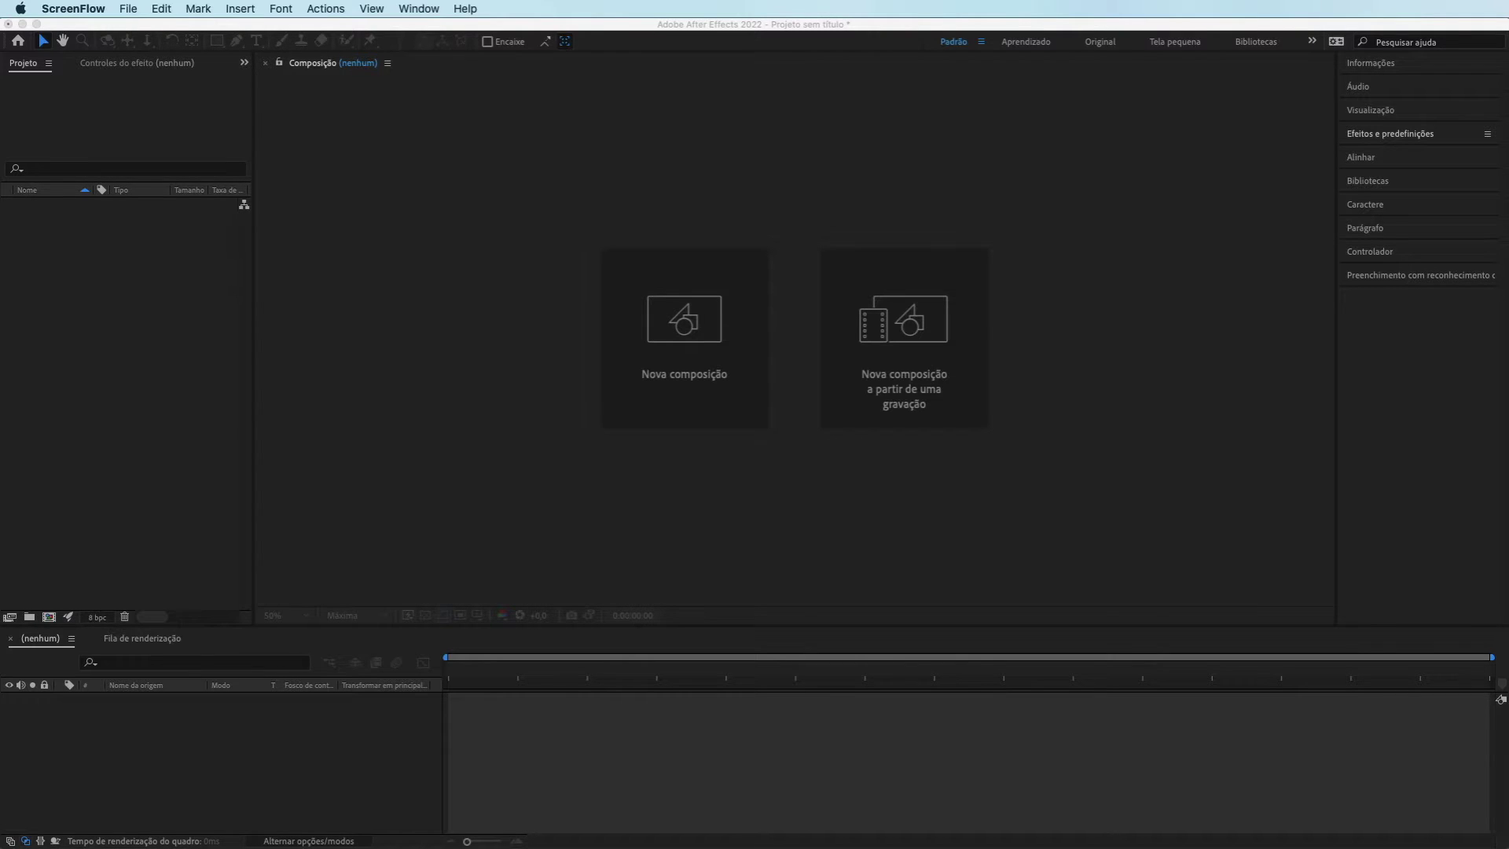
Switch to After Effects, import Base_Patos.mp4 and create a new composition from that footage
click(40, 32)
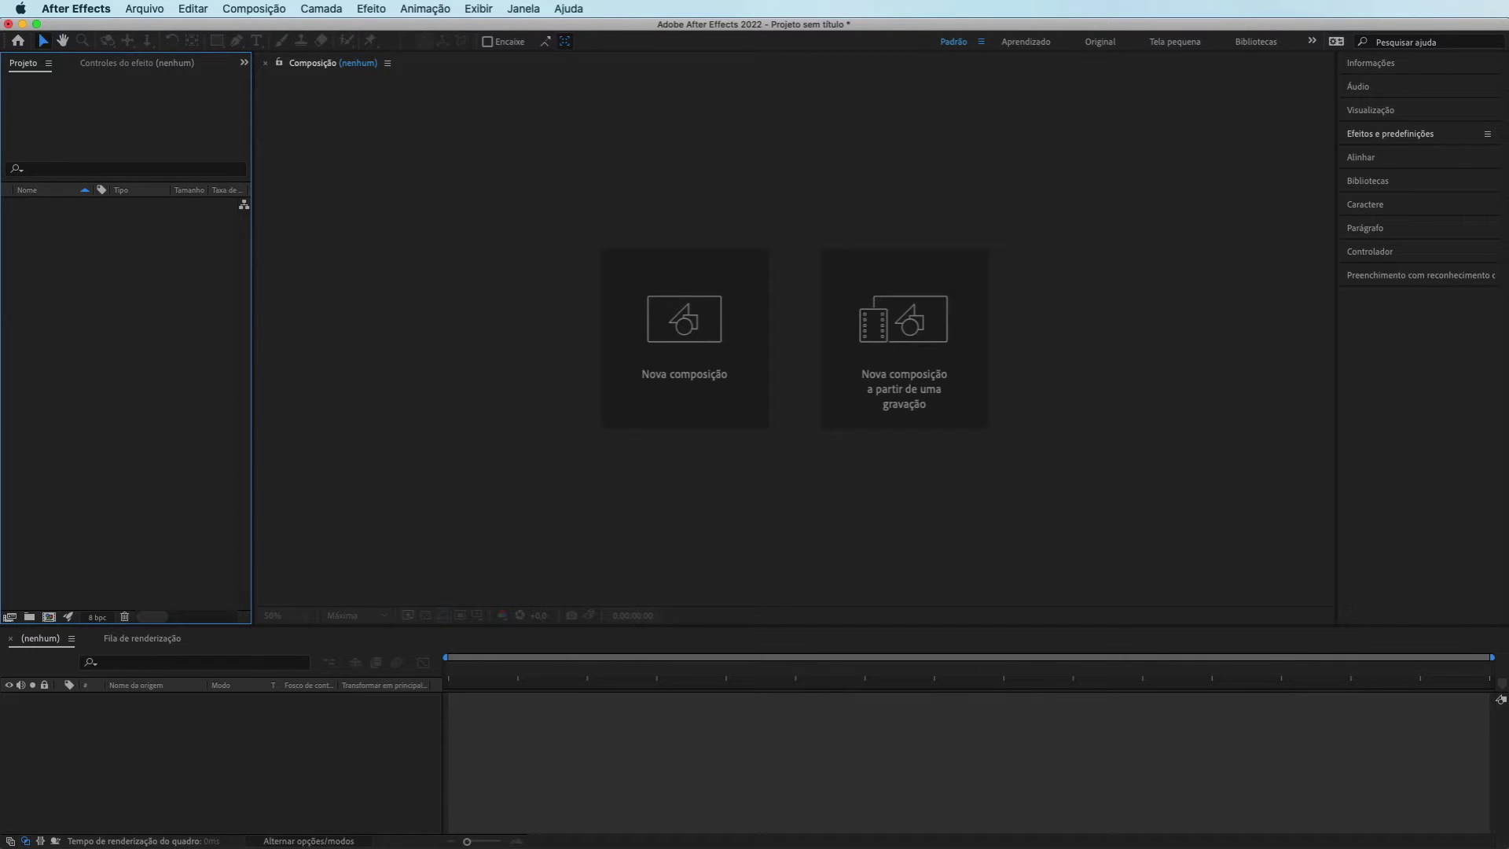
drag(1508, 566, 89, 306)
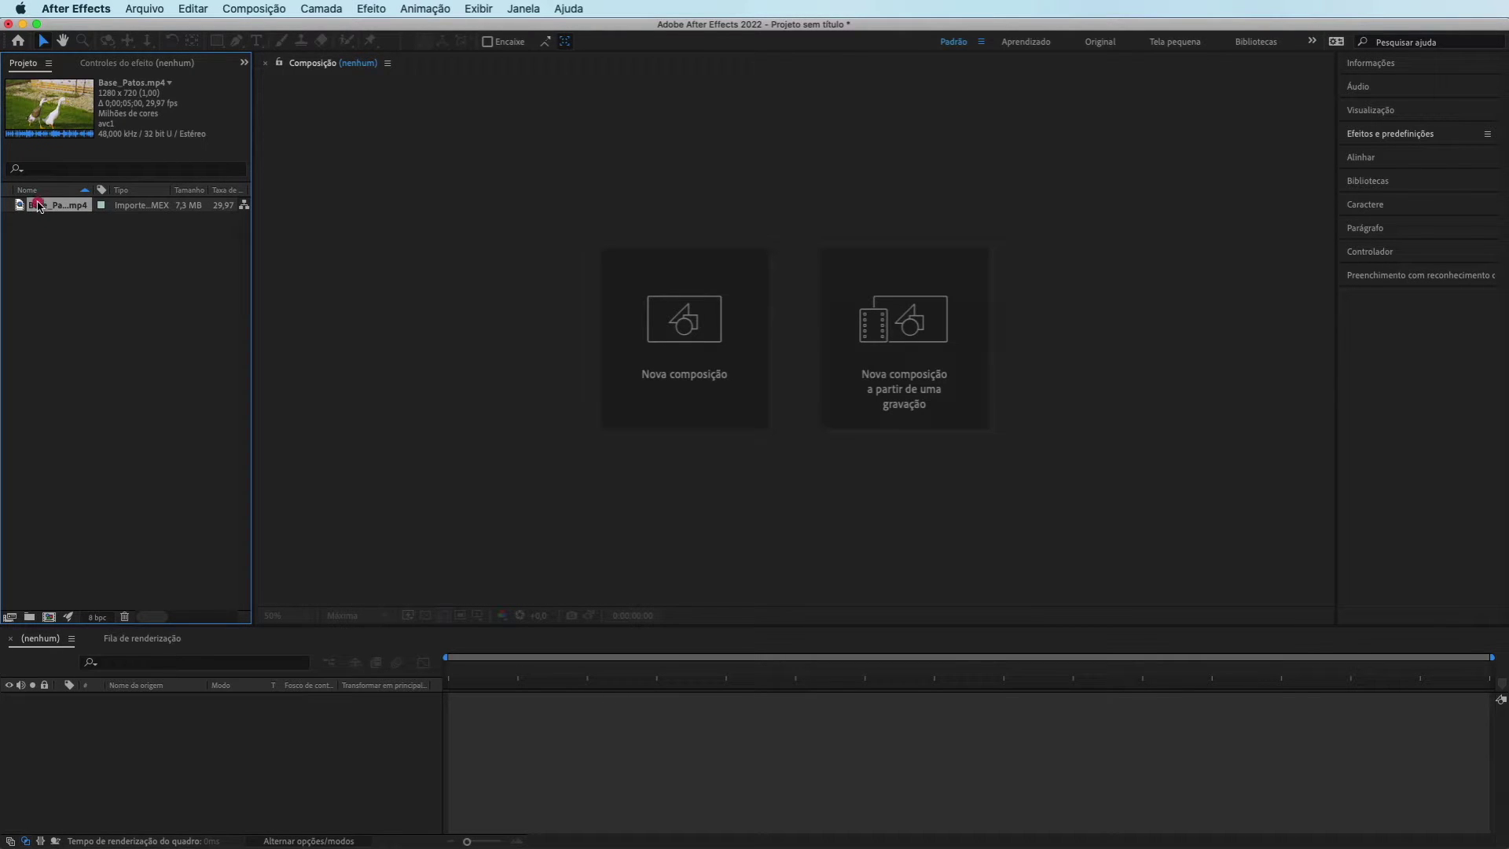
drag(39, 211, 901, 337)
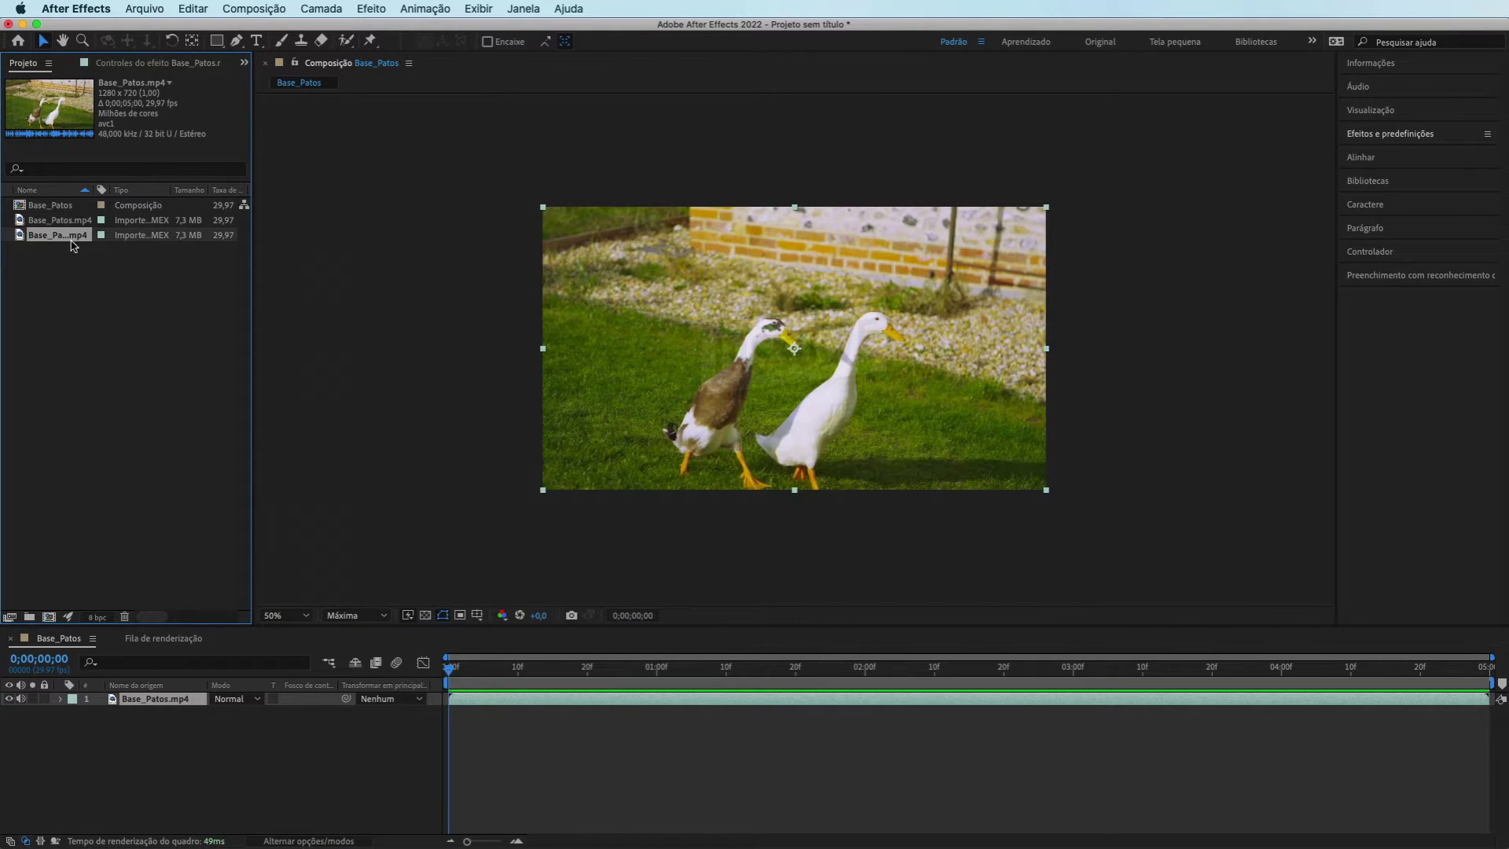
right_click(69, 238)
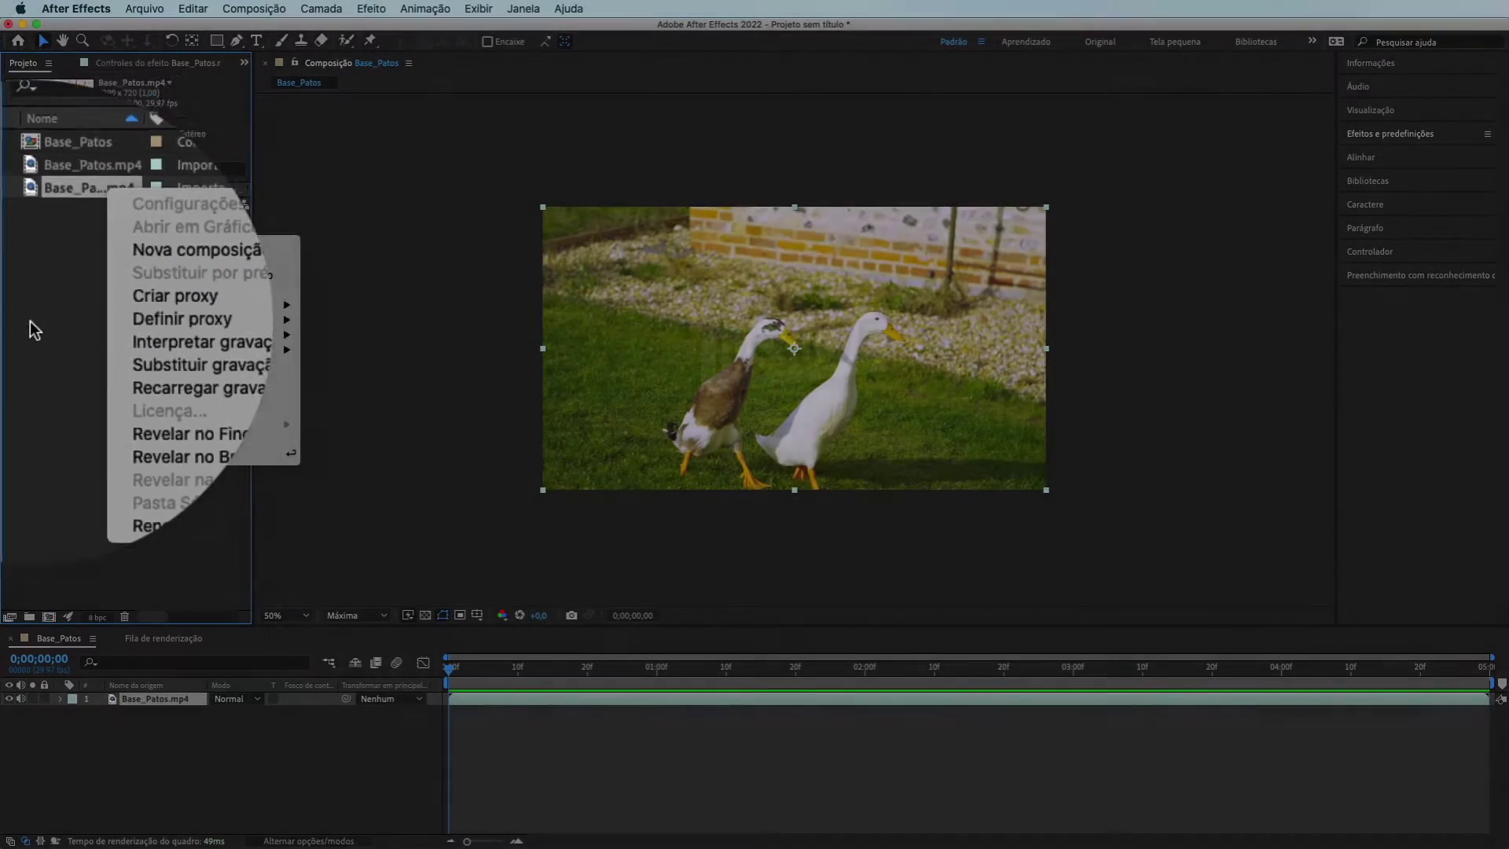
click(30, 323)
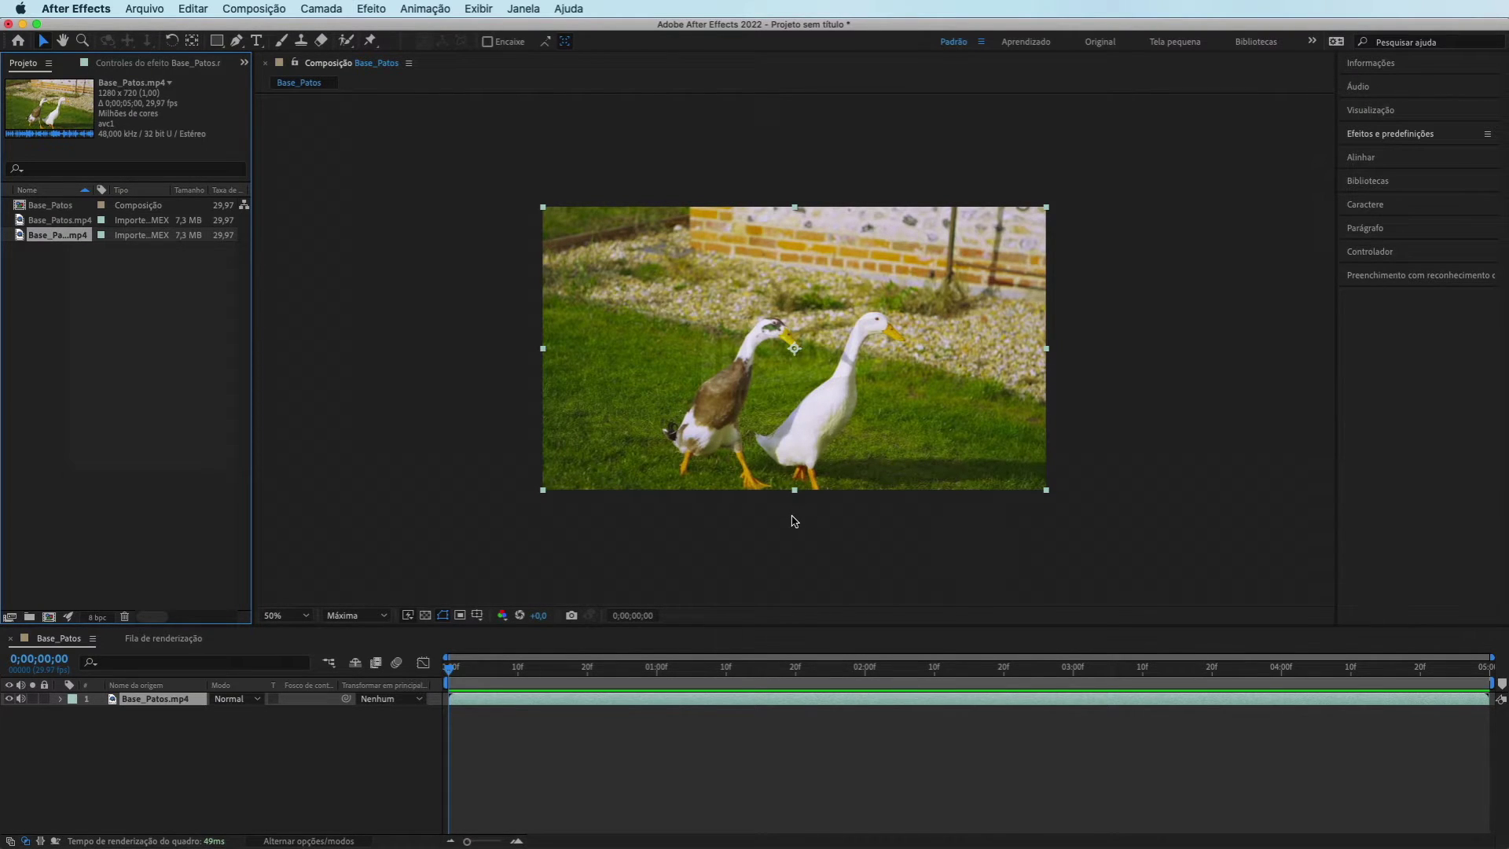
Preview the duck clip, scrub through it to follow the duck's eye, and return to the first frame
click(858, 753)
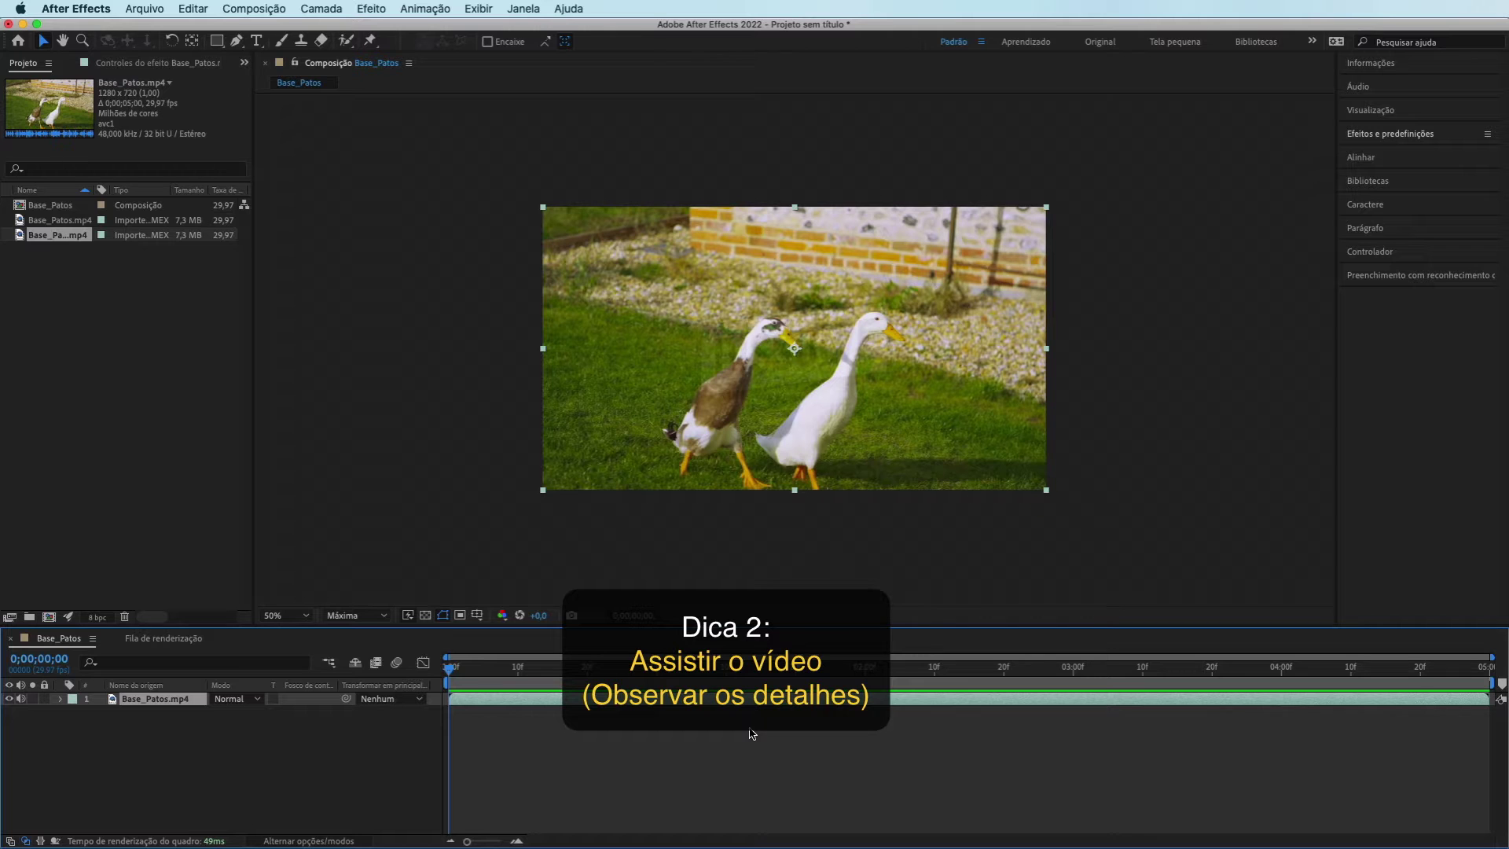
key(space)
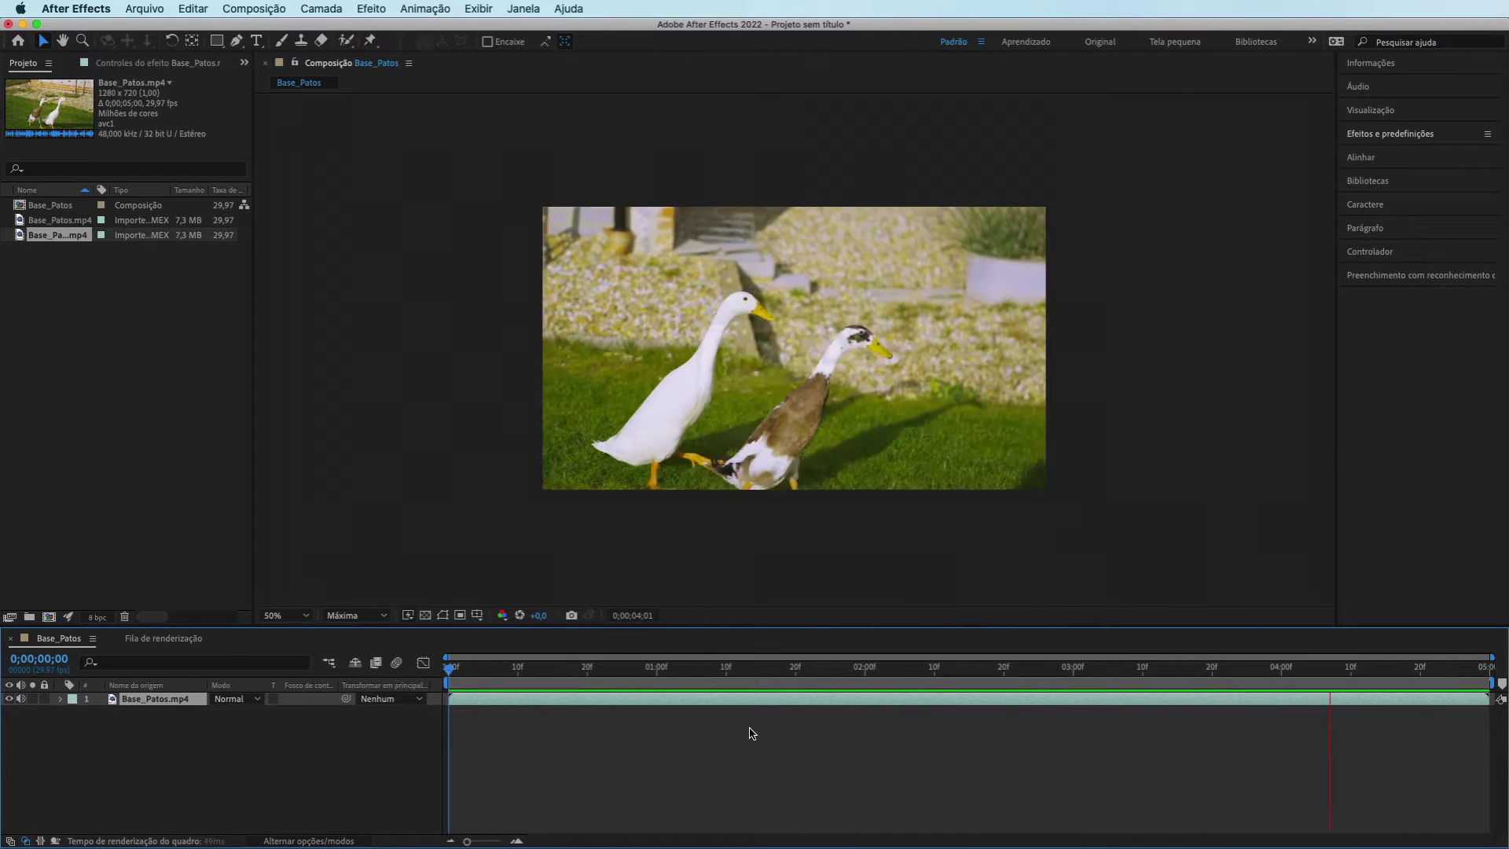
click(766, 668)
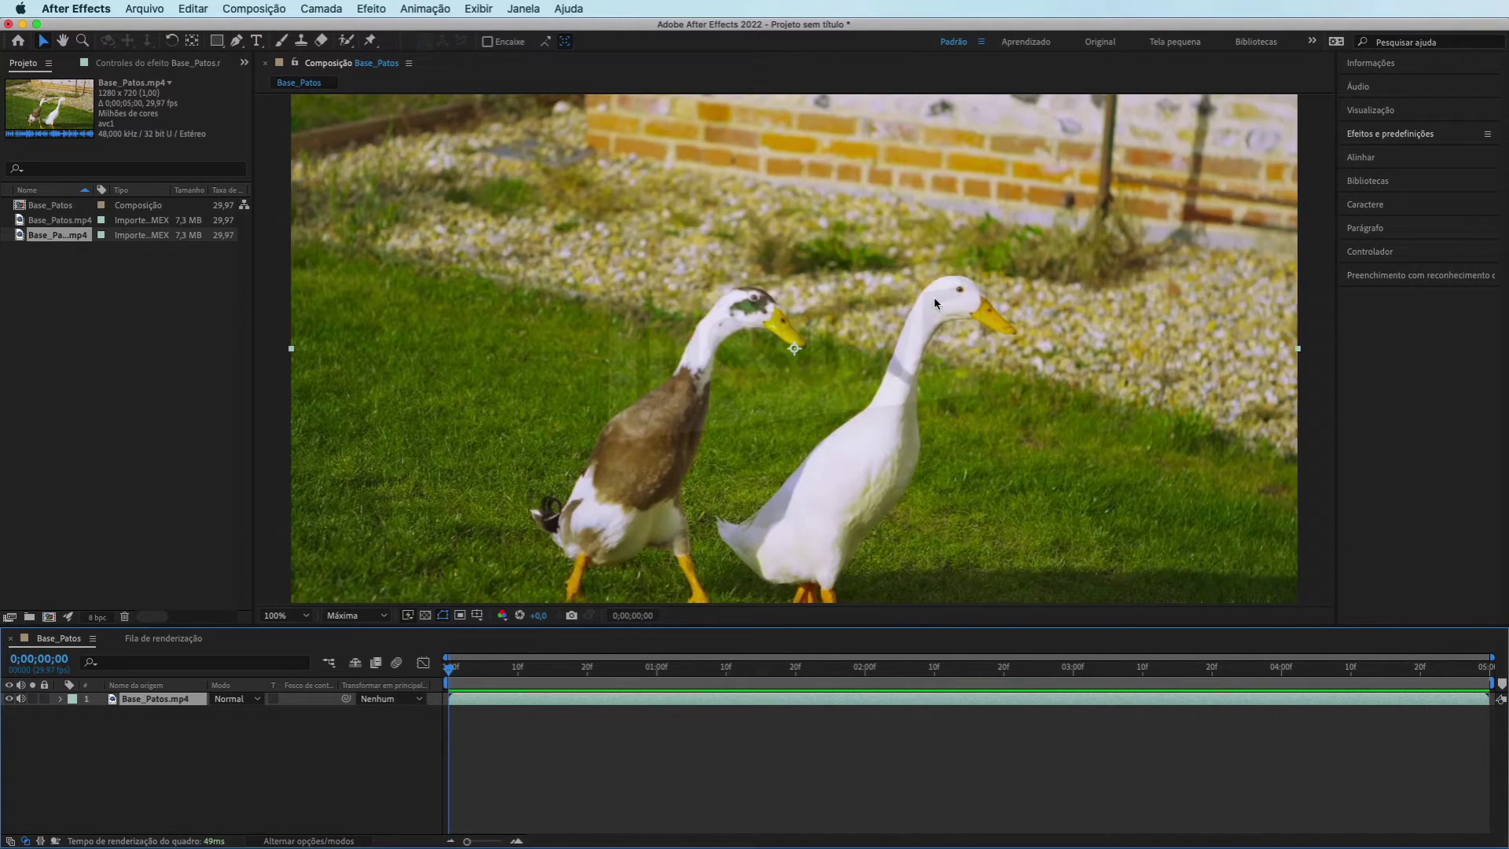
click(463, 669)
mouse_move(473, 674)
mouse_down()
mouse_move(882, 660)
mouse_move(1152, 616)
mouse_move(1216, 663)
mouse_move(1408, 658)
mouse_up()
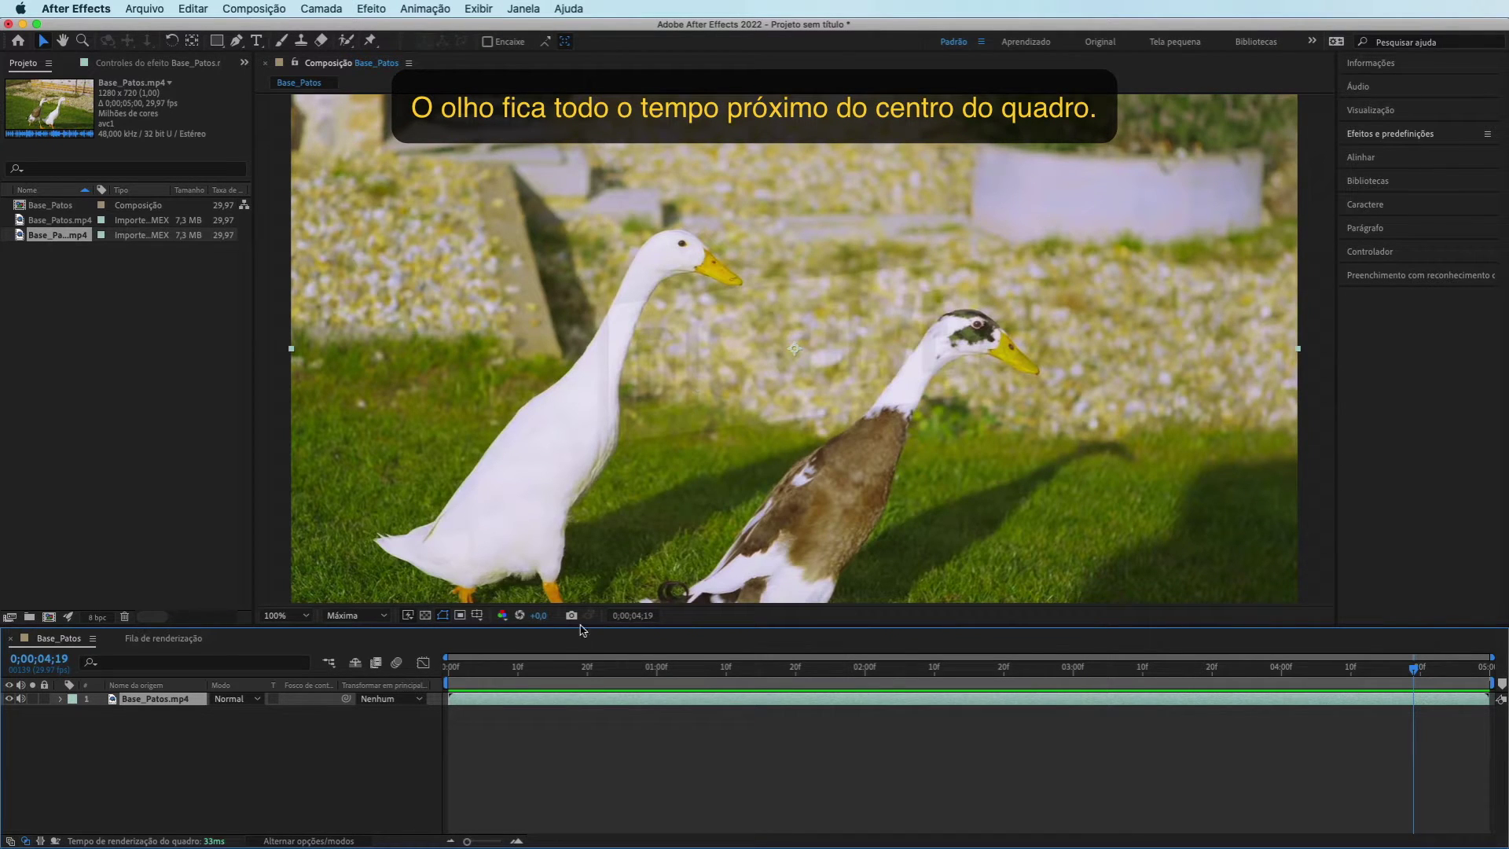
key(Home)
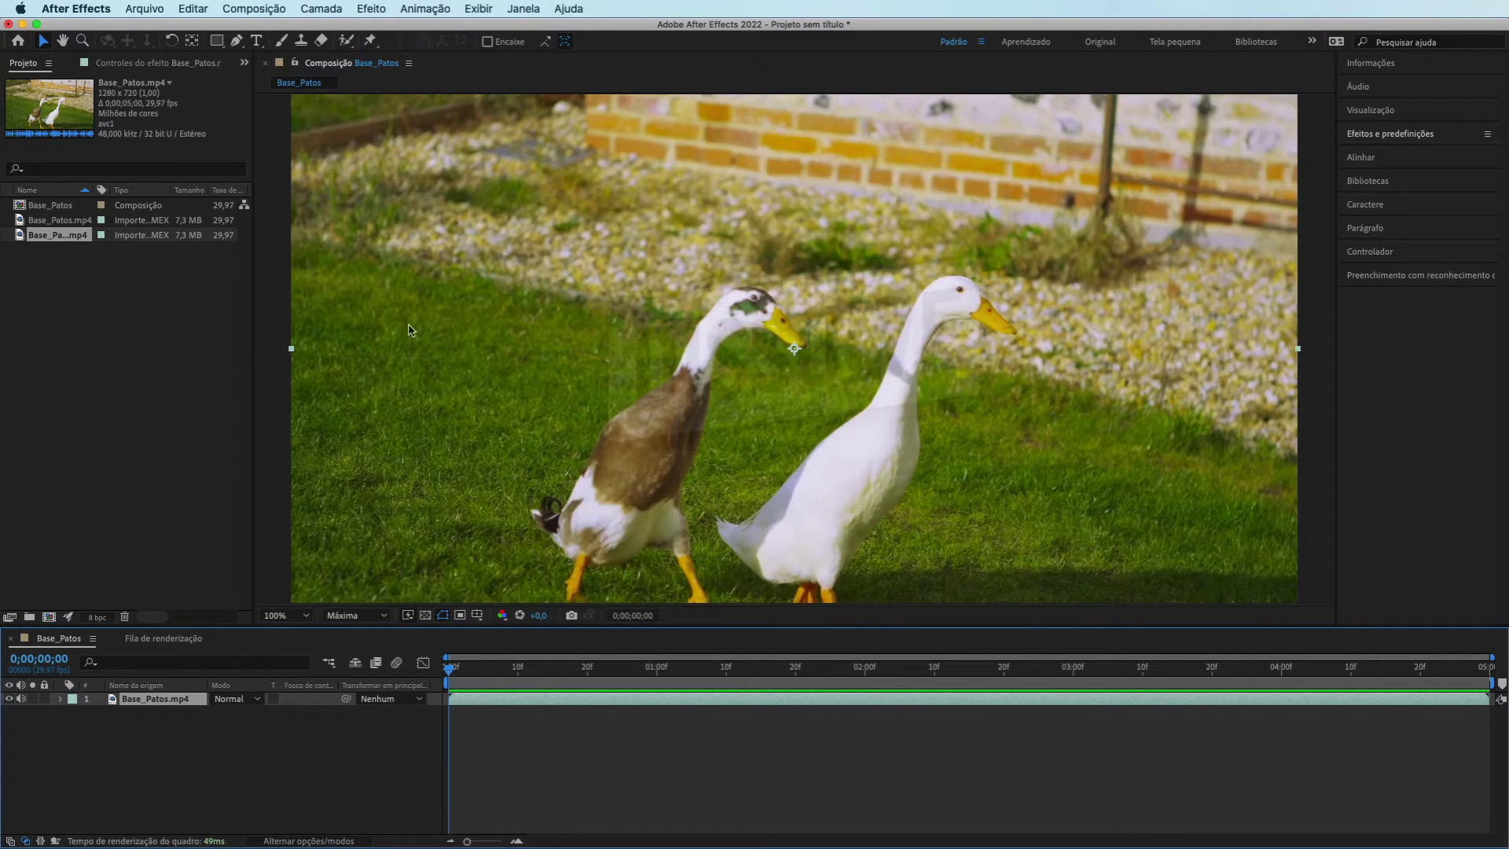
Create a null object layer in the Base_Patos composition
click(328, 12)
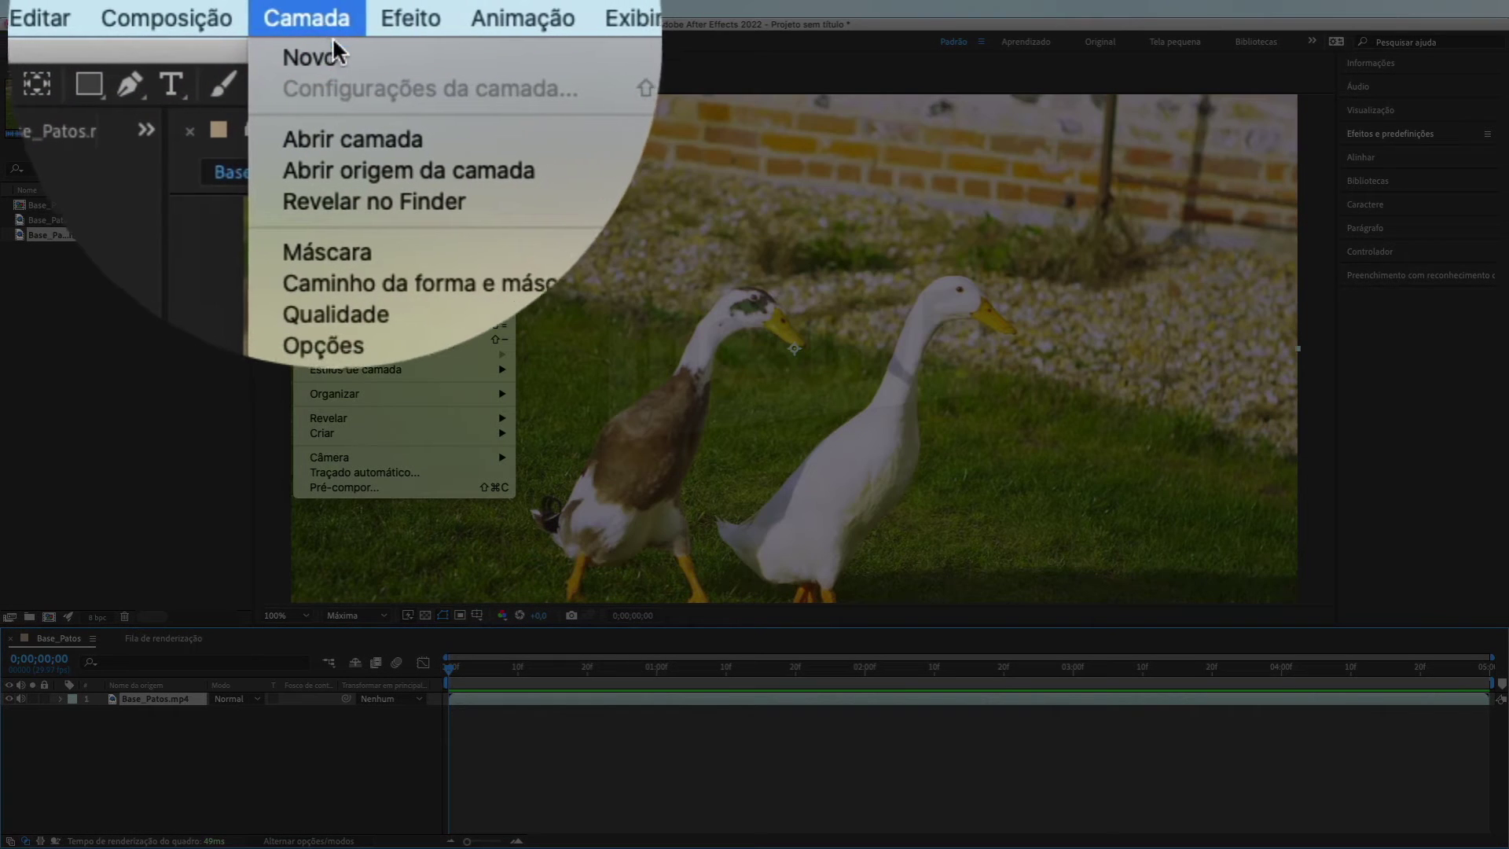
mouse_move(421, 29)
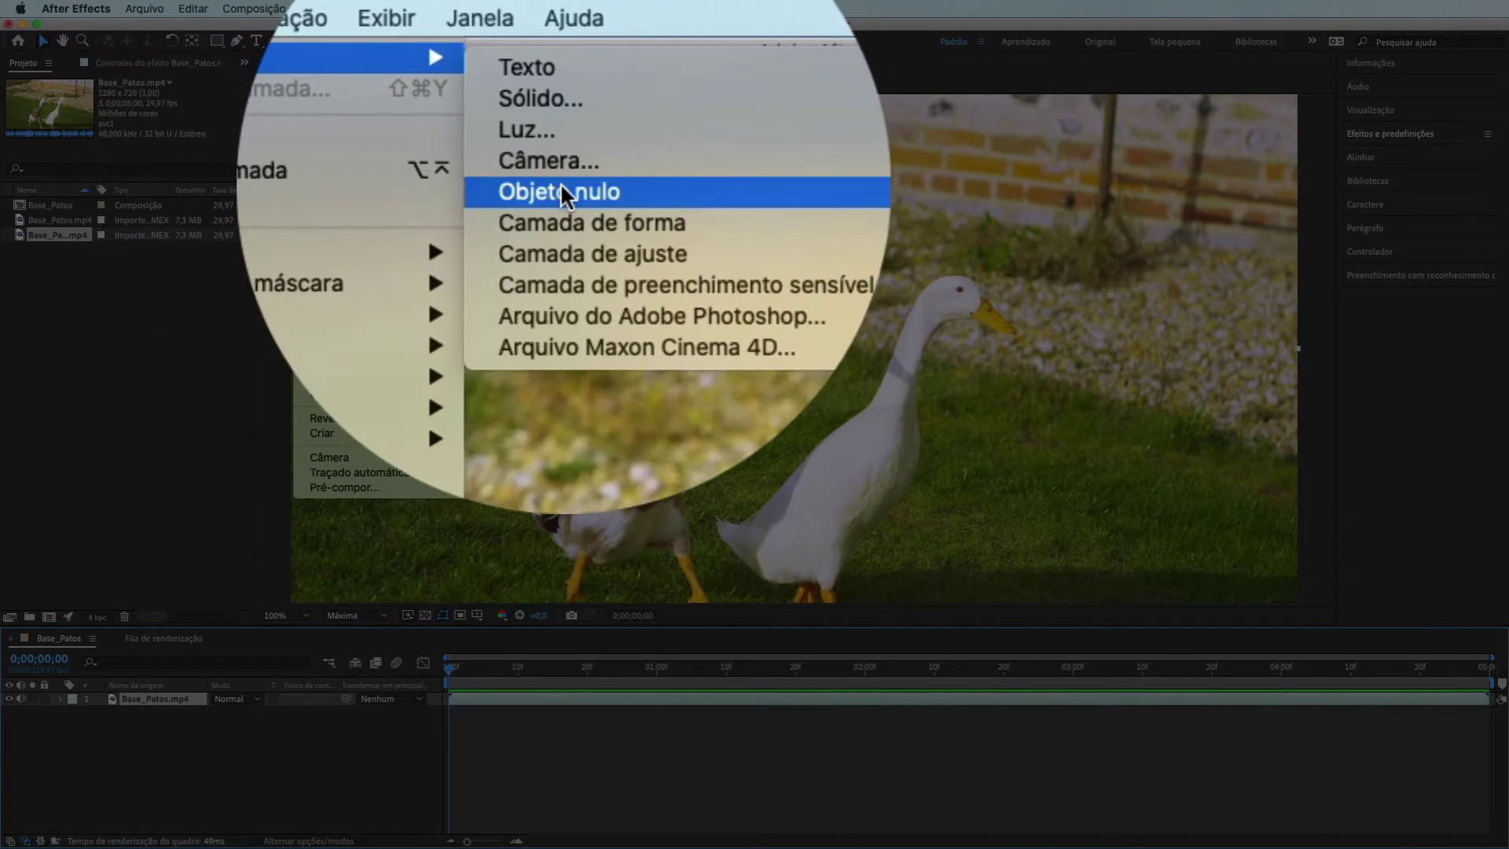
click(579, 191)
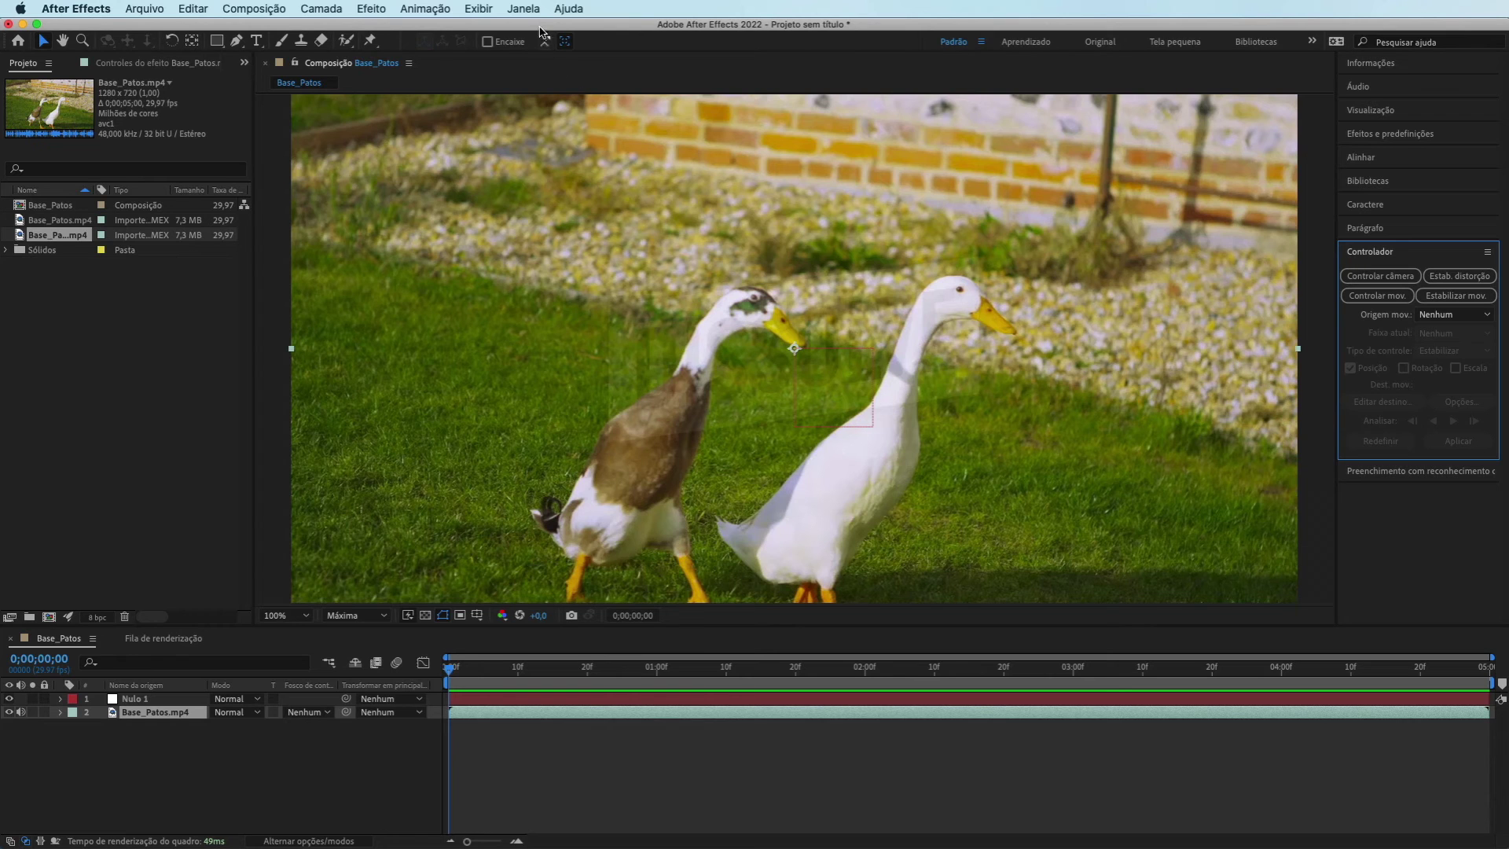
Start motion tracking on the Base_Patos.mp4 layer and show the clip in its layer view
click(517, 6)
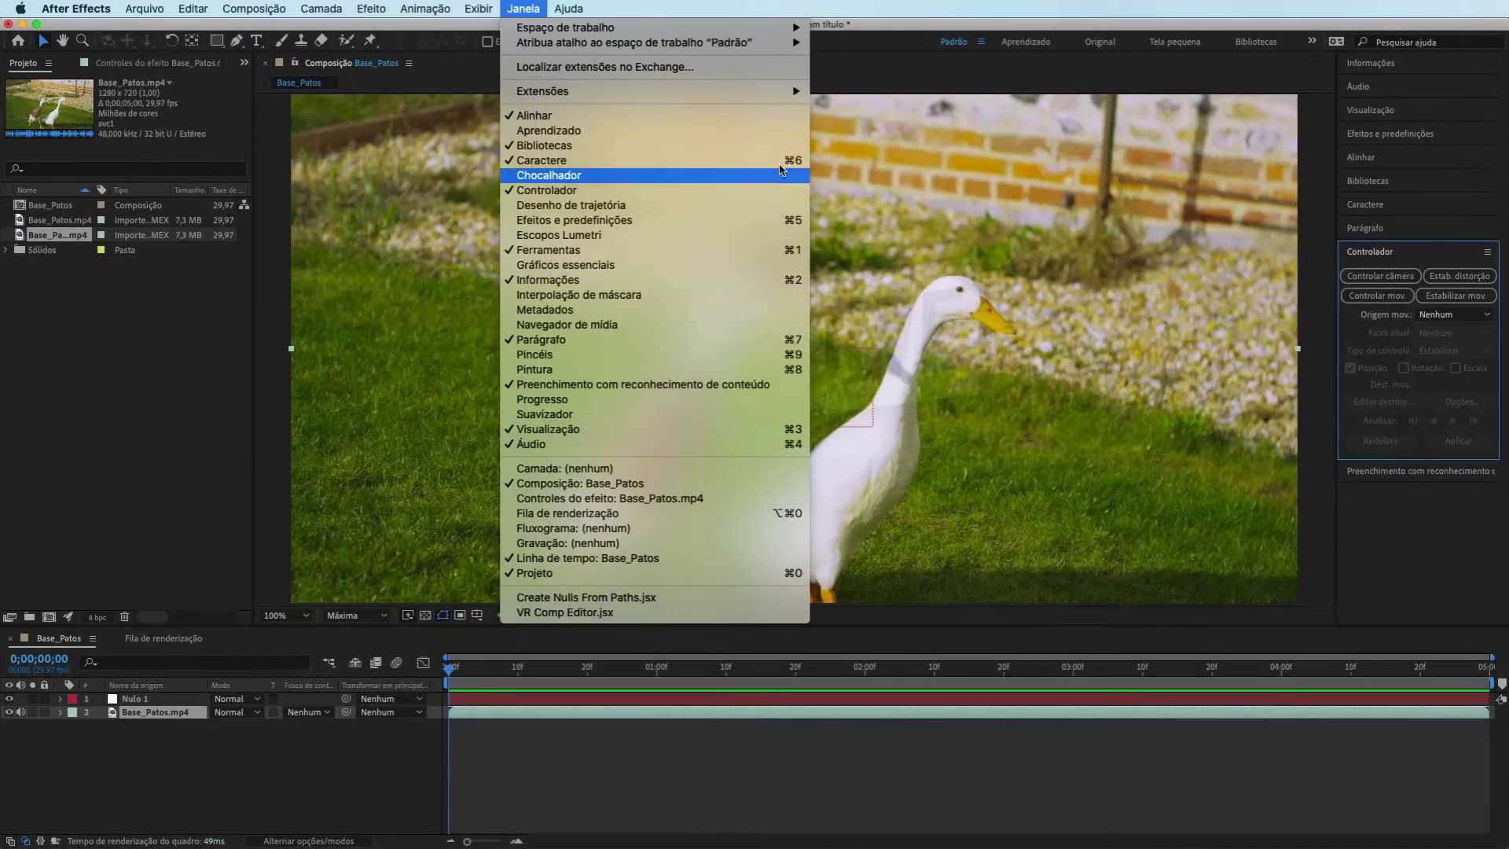
click(540, 308)
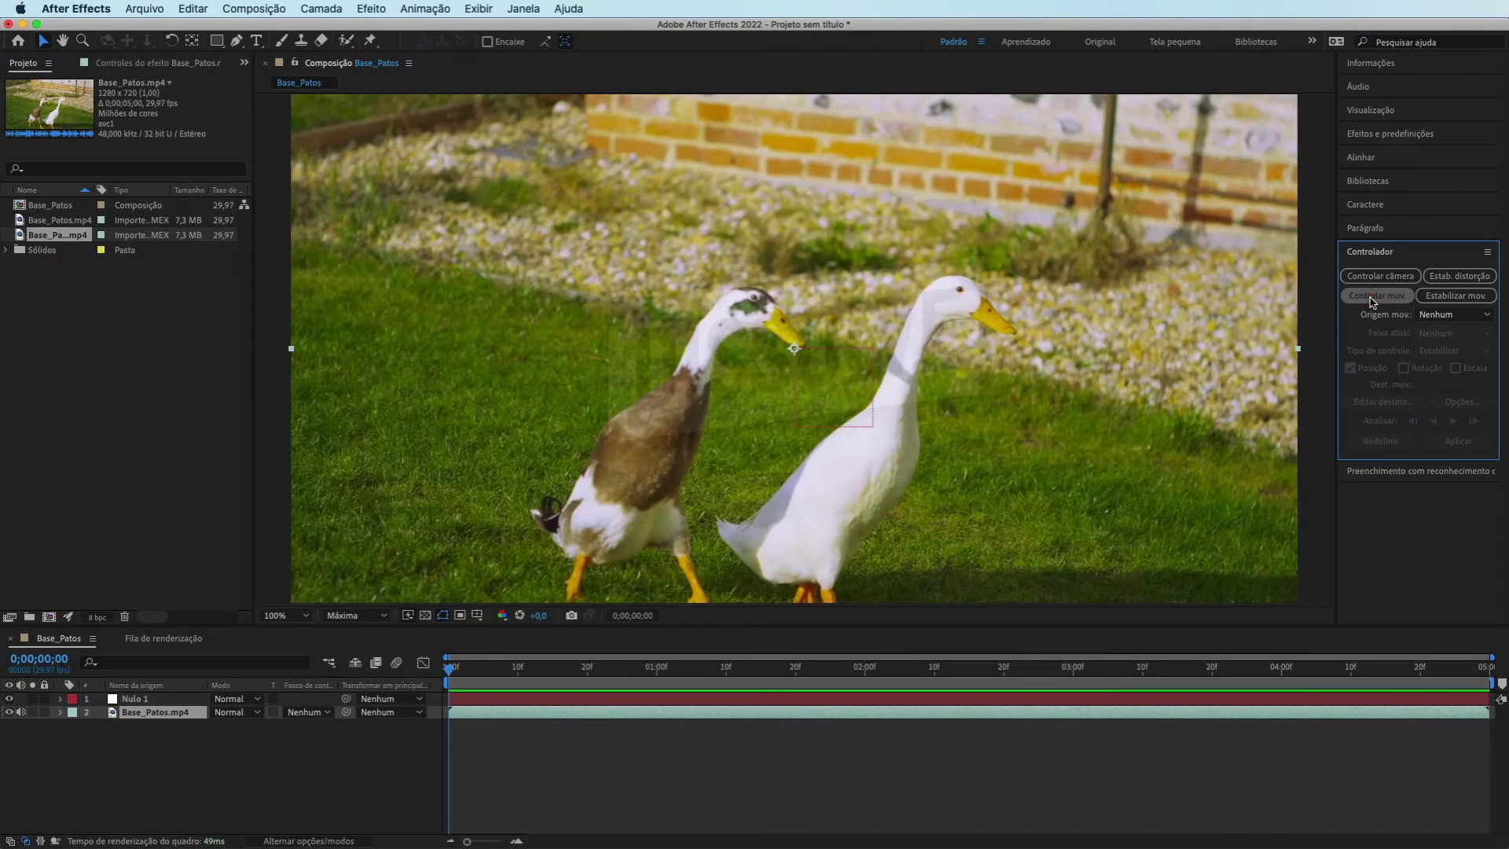
click(1373, 296)
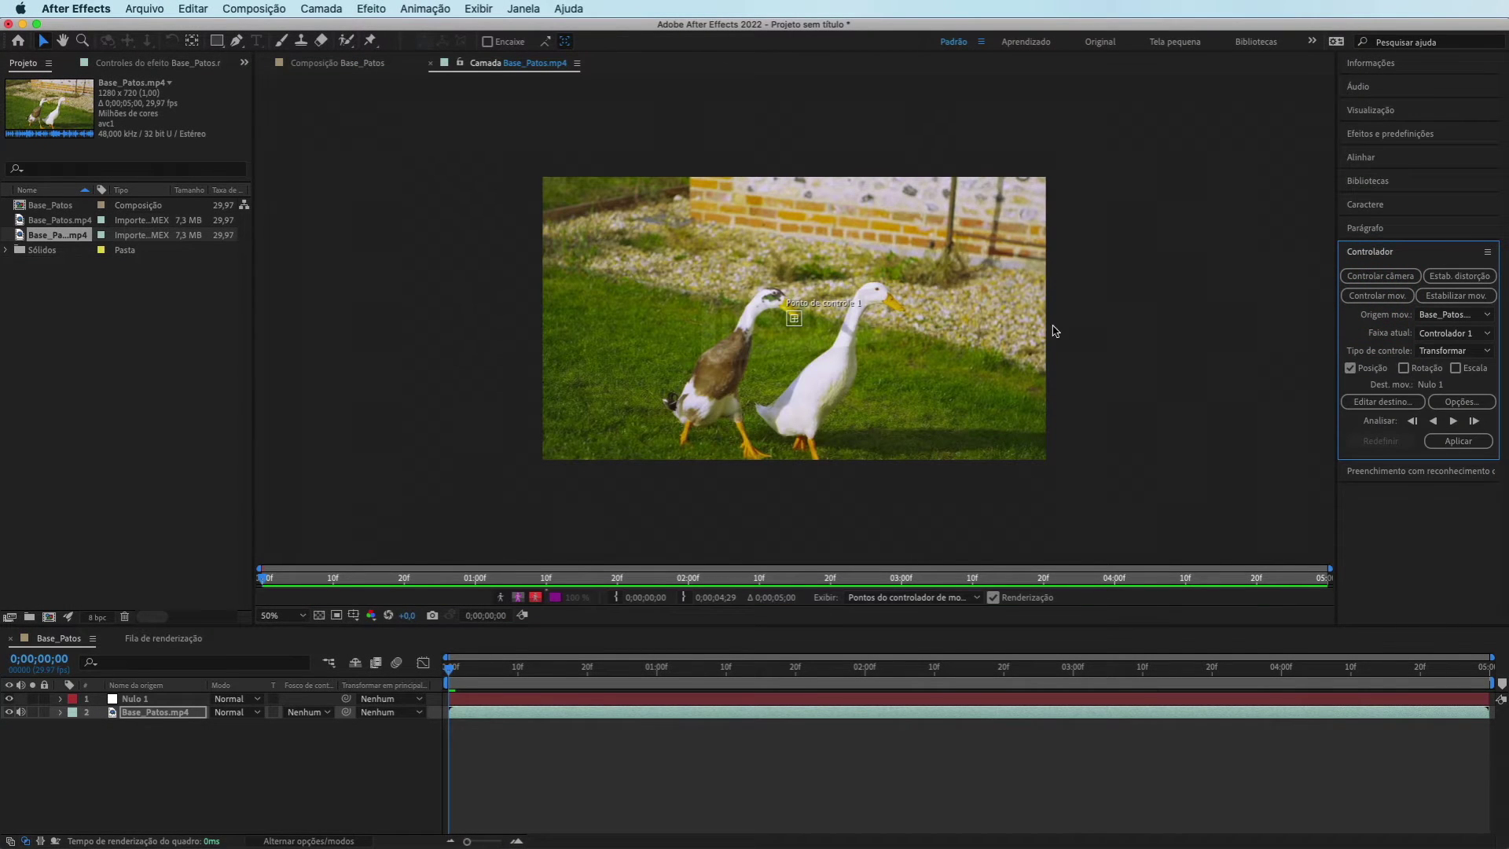
click(495, 67)
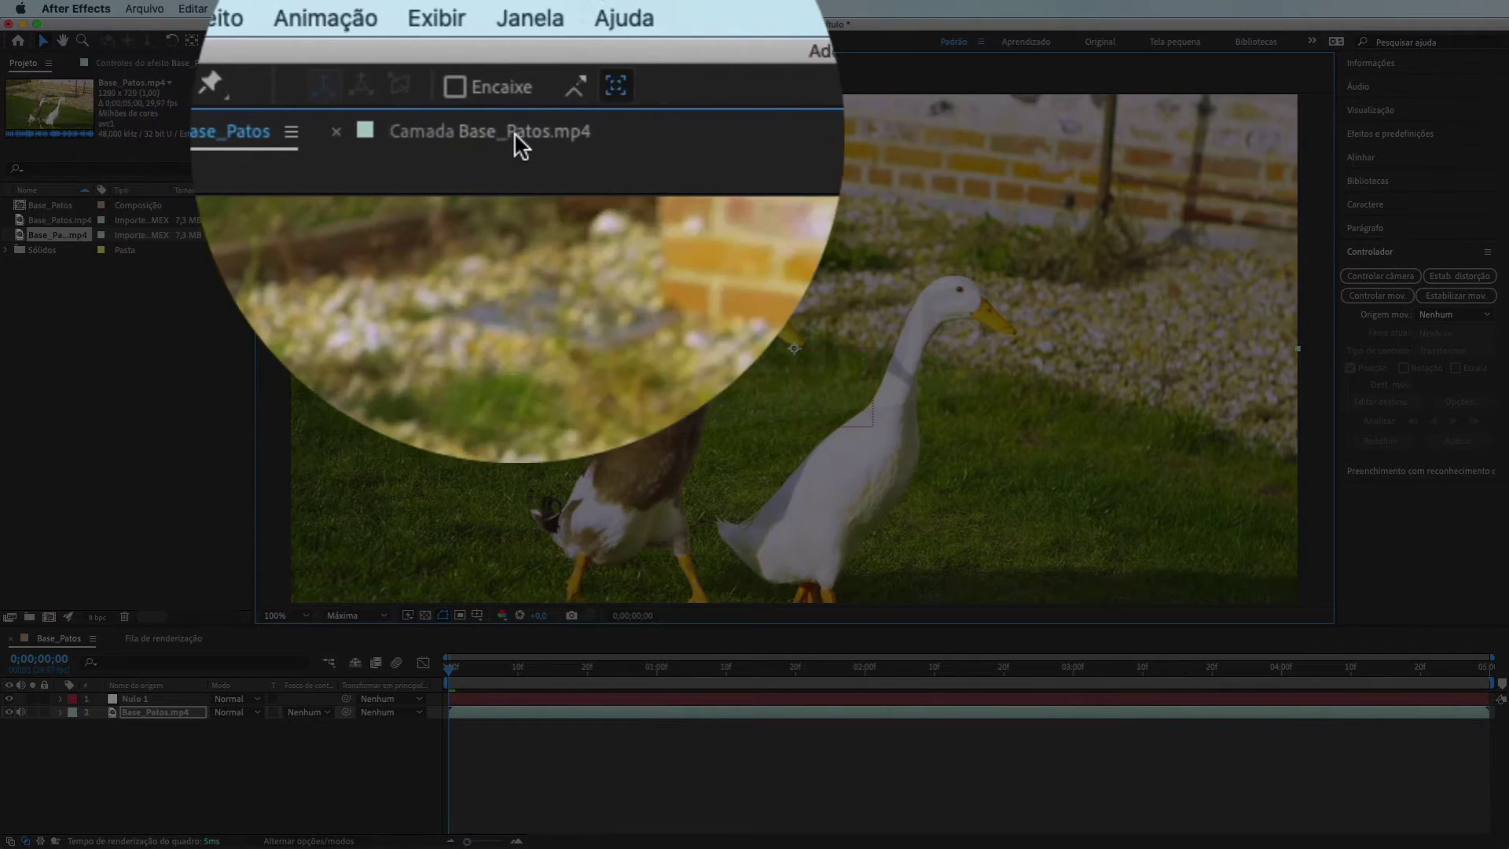
click(514, 130)
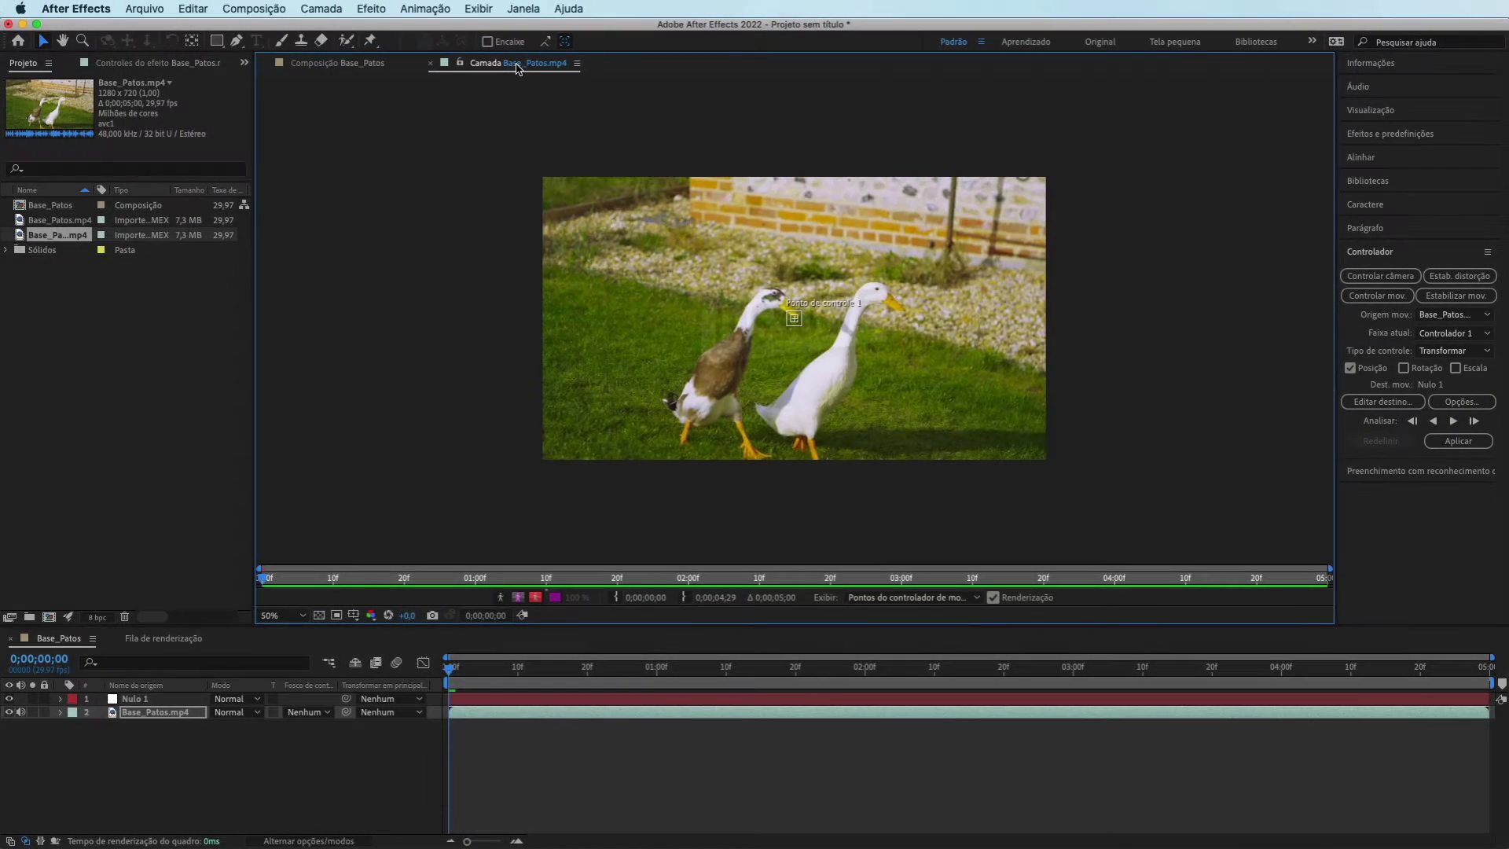
Enlarge the track point's search and feature regions and place it over the white duck's eye
scroll(797, 343, up, 4)
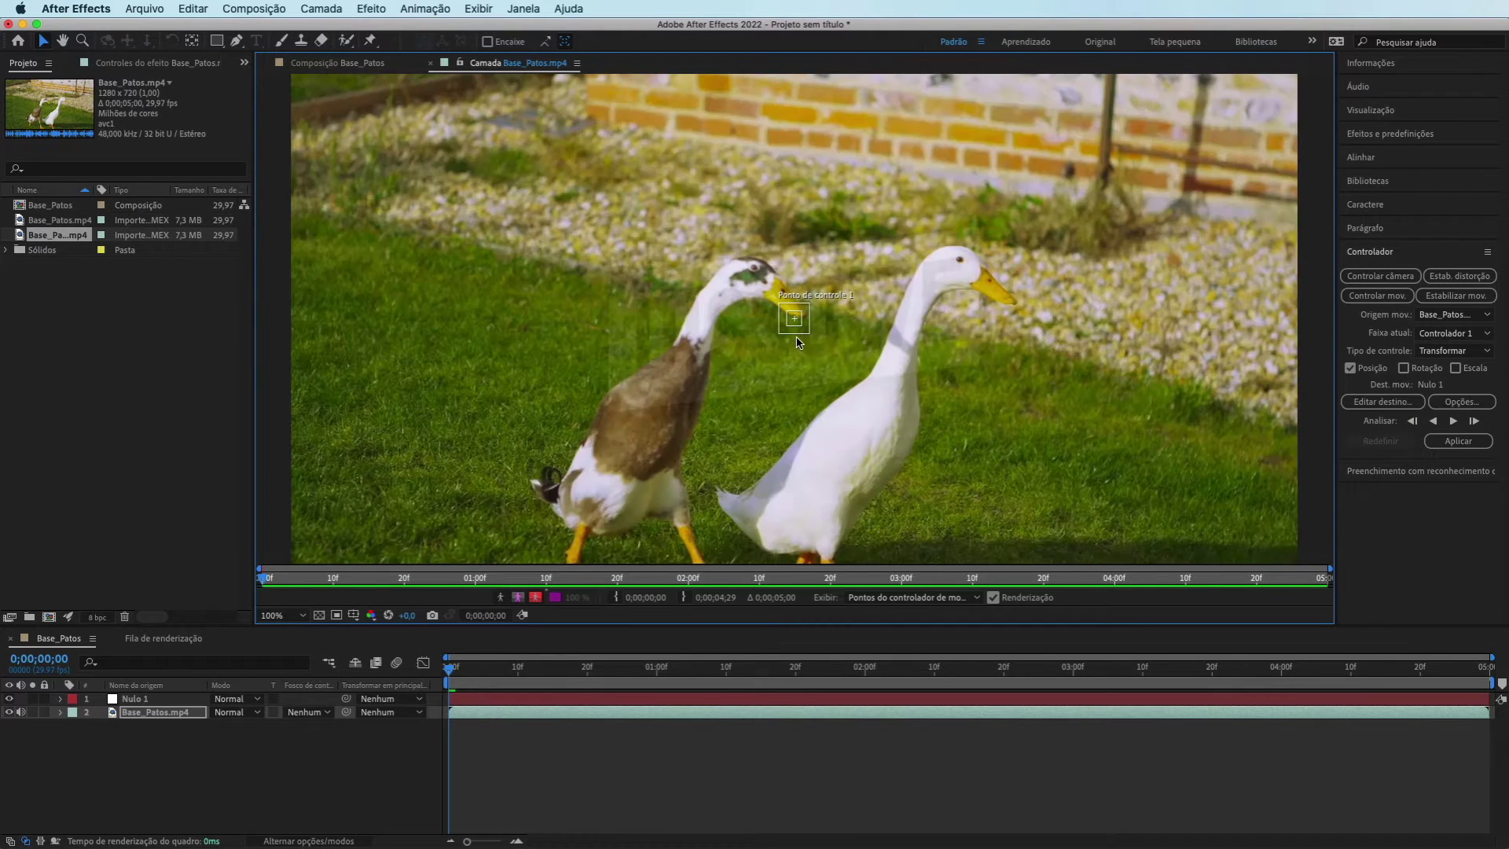
scroll(797, 343, down, 3)
scroll(797, 344, up, 2)
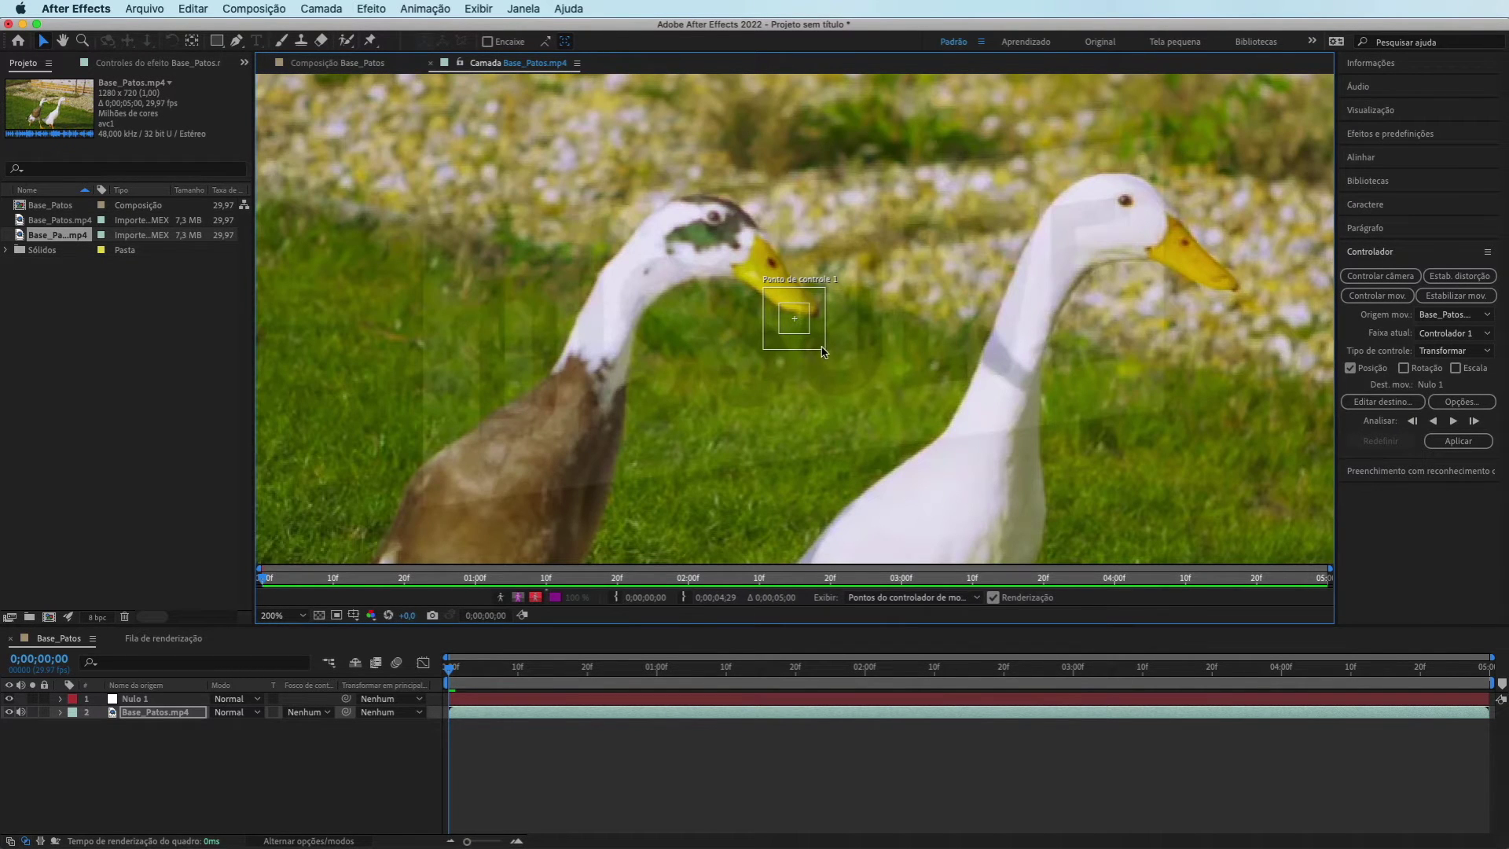
drag(823, 351, 878, 411)
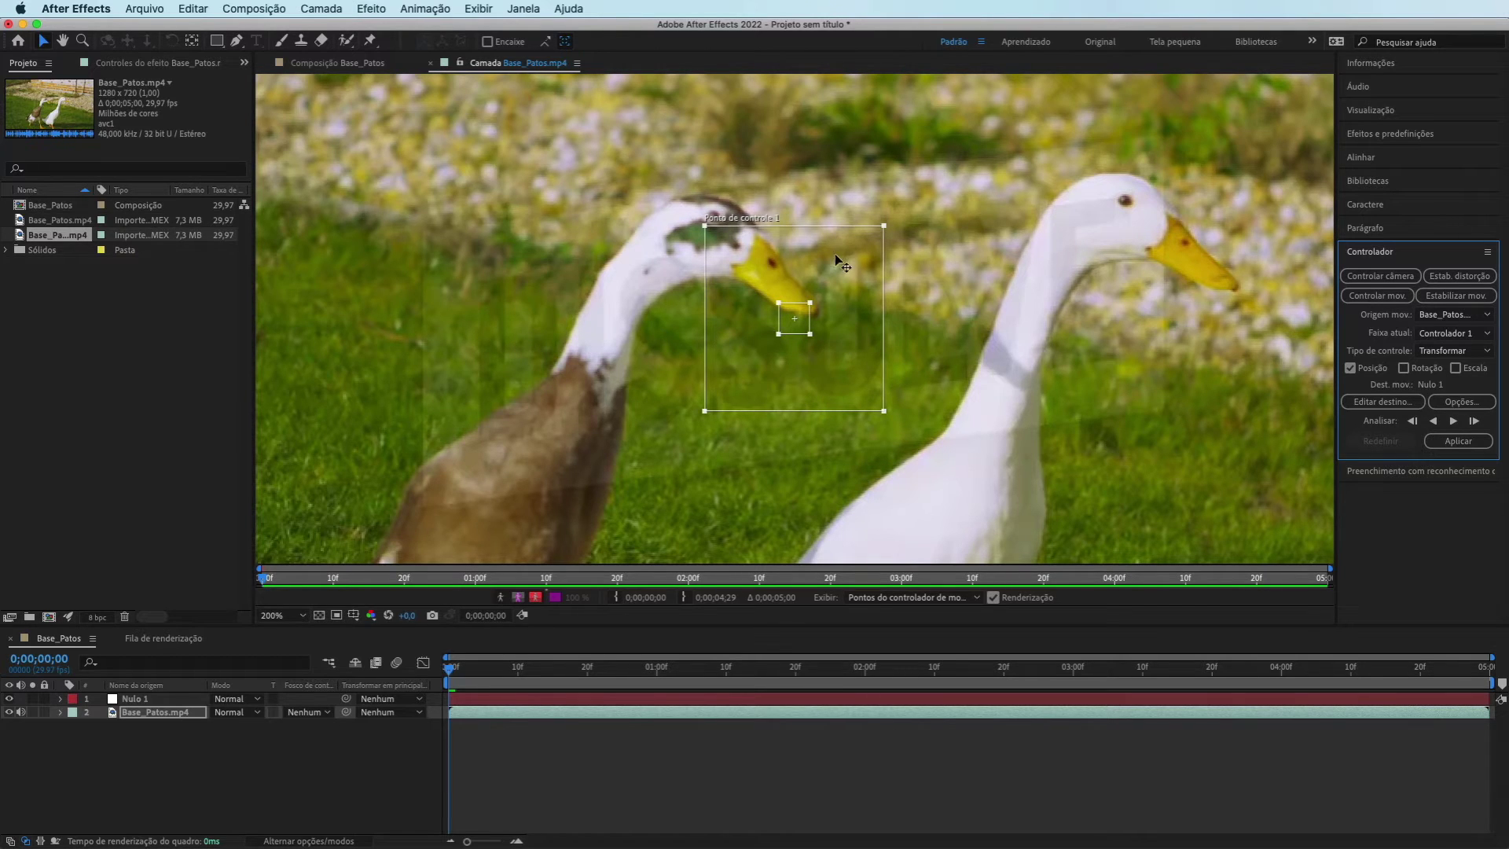
drag(809, 336, 825, 345)
drag(812, 340, 1139, 223)
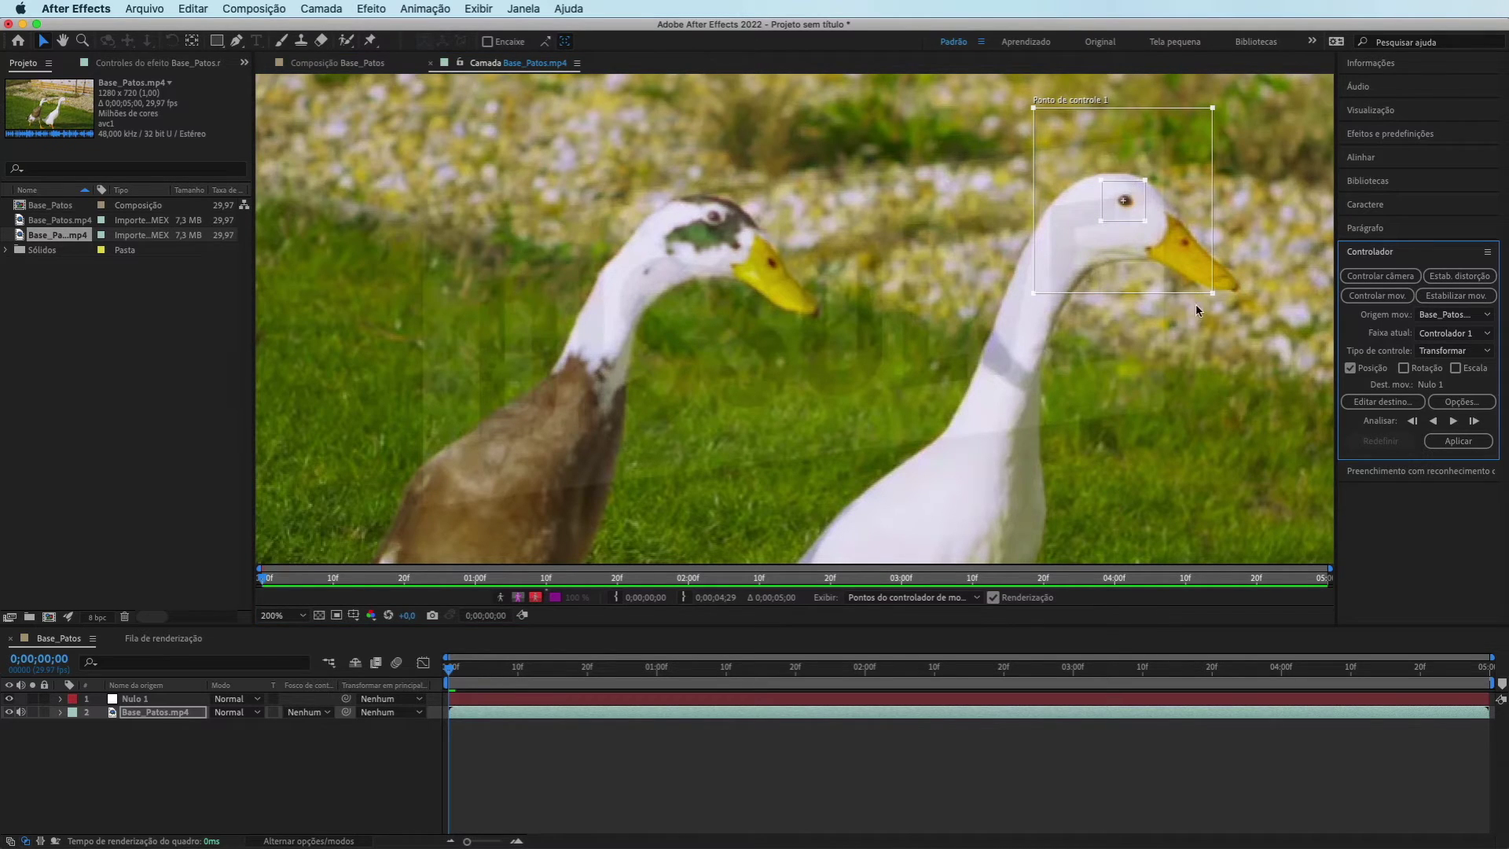
Resize the track point's outer search region so it closely surrounds the white duck's head
drag(1209, 297, 1200, 280)
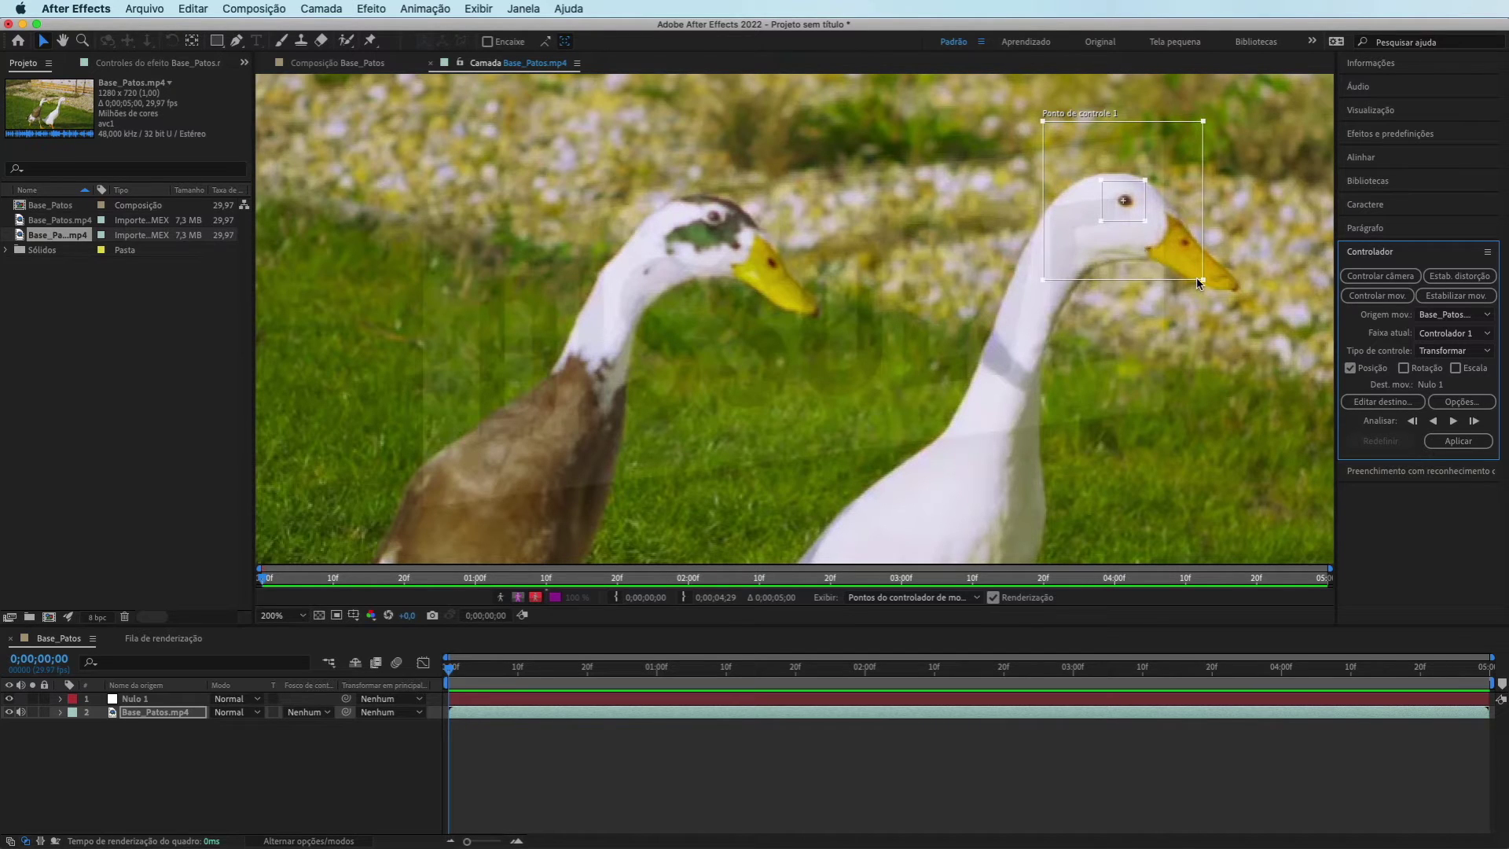
drag(1200, 281, 1239, 321)
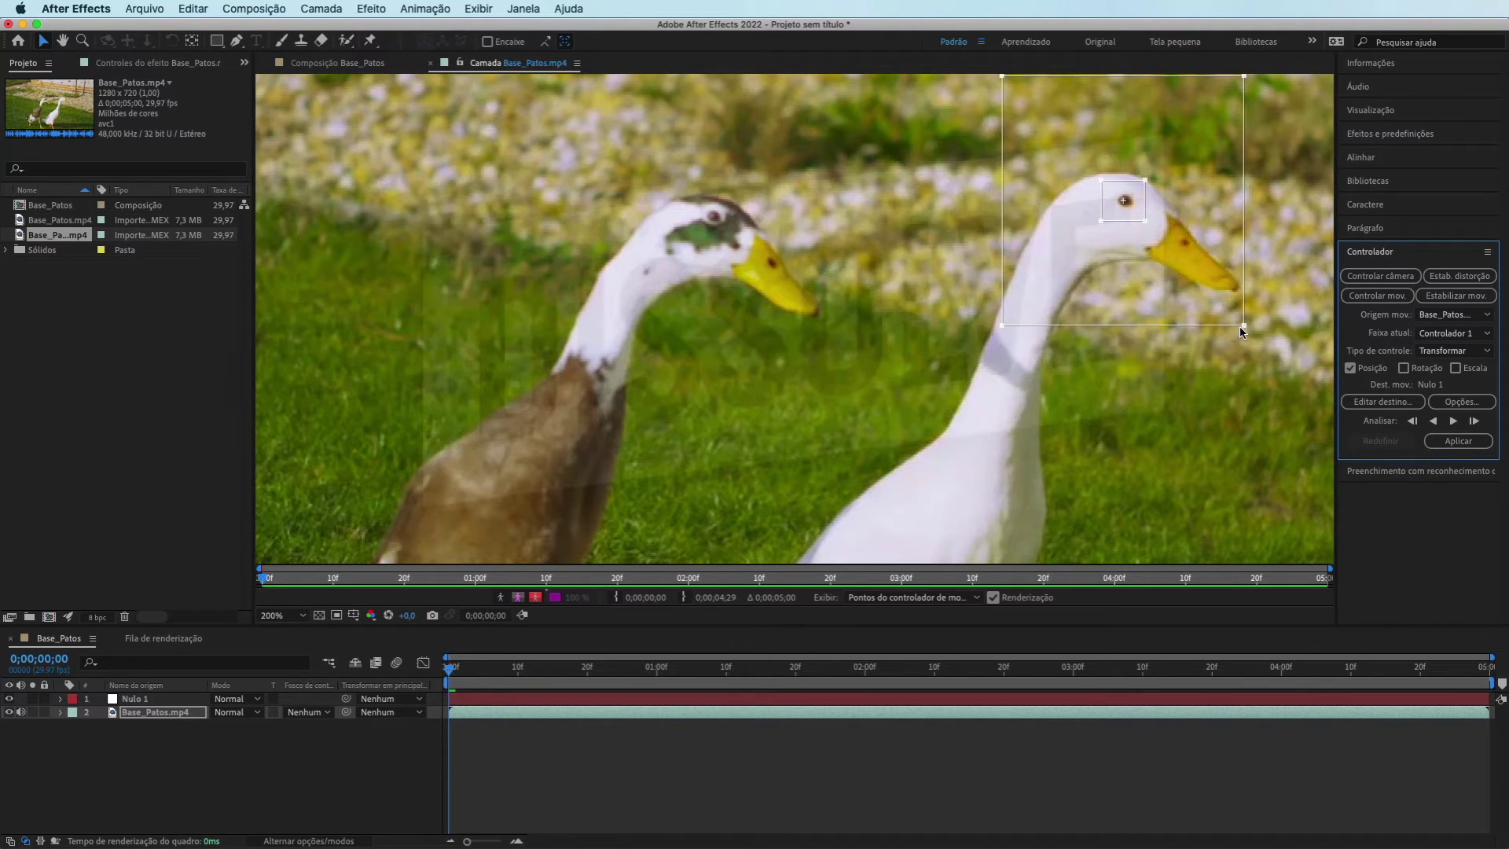
drag(1239, 326, 1189, 267)
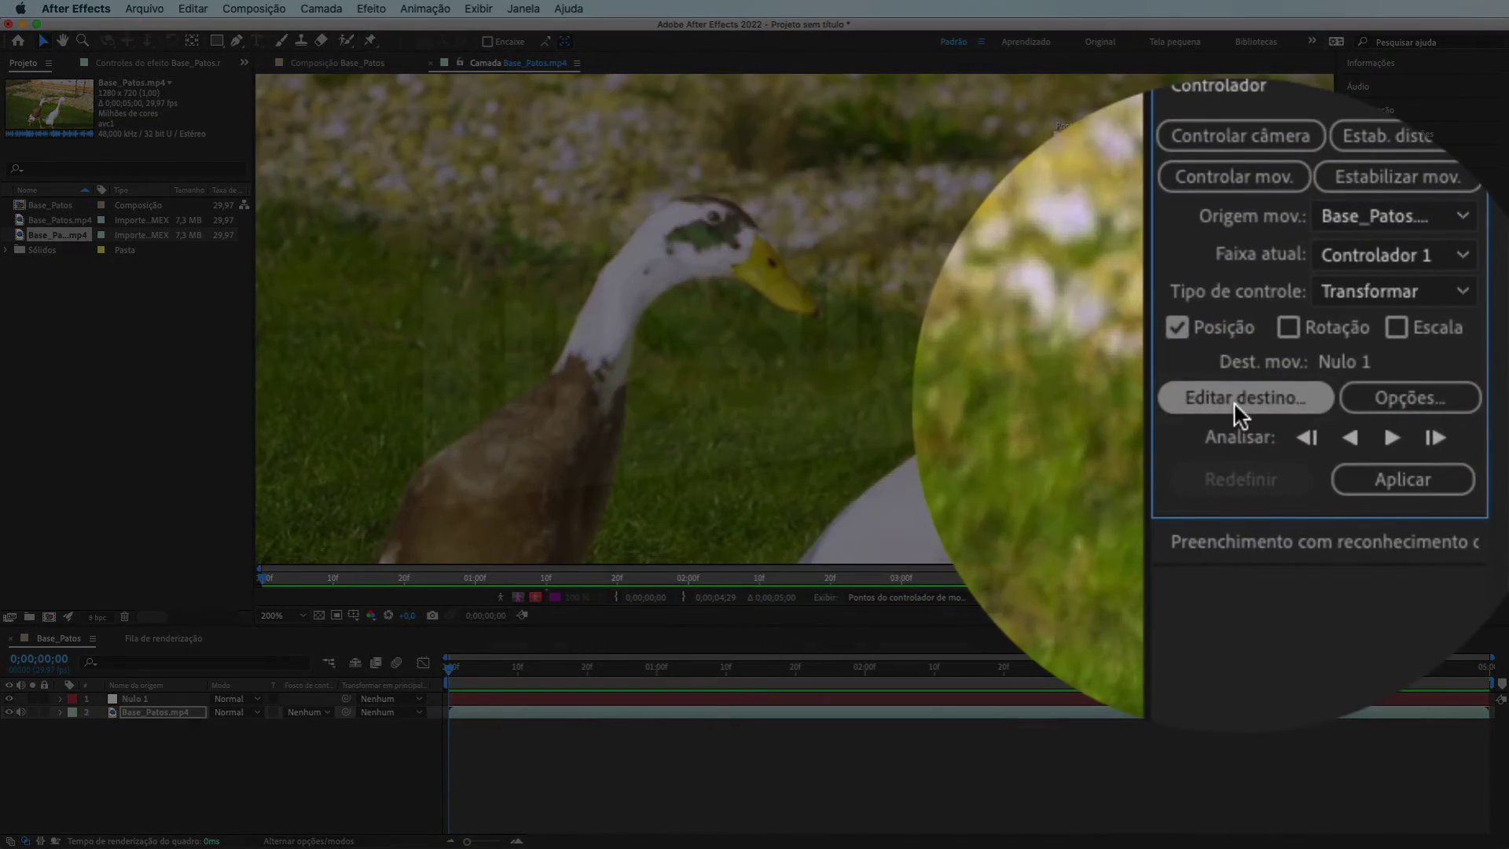
Set the layer Nulo 1 as the motion target of the tracker
click(1380, 401)
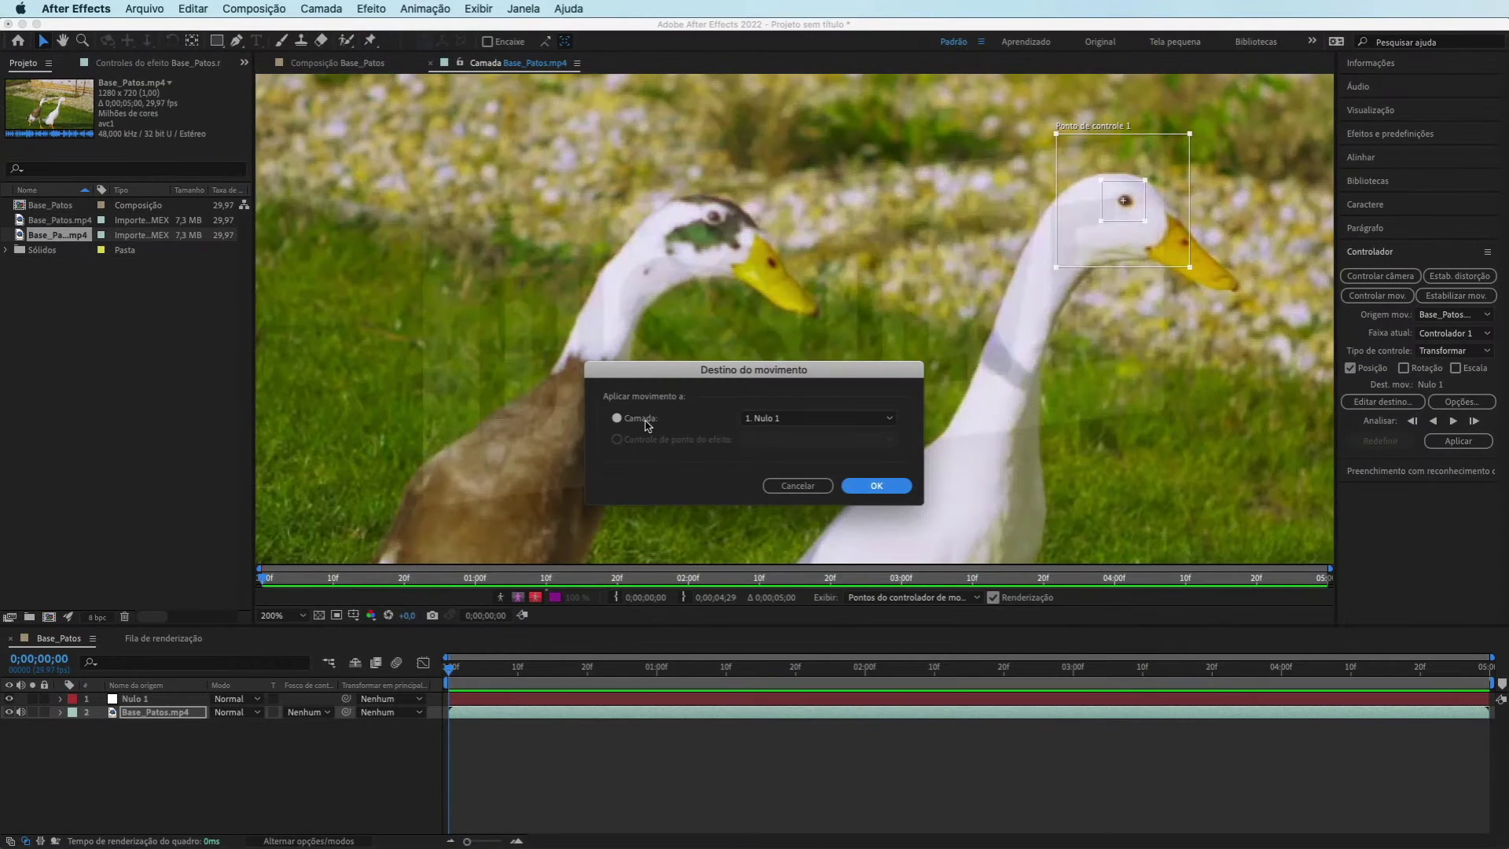
click(876, 485)
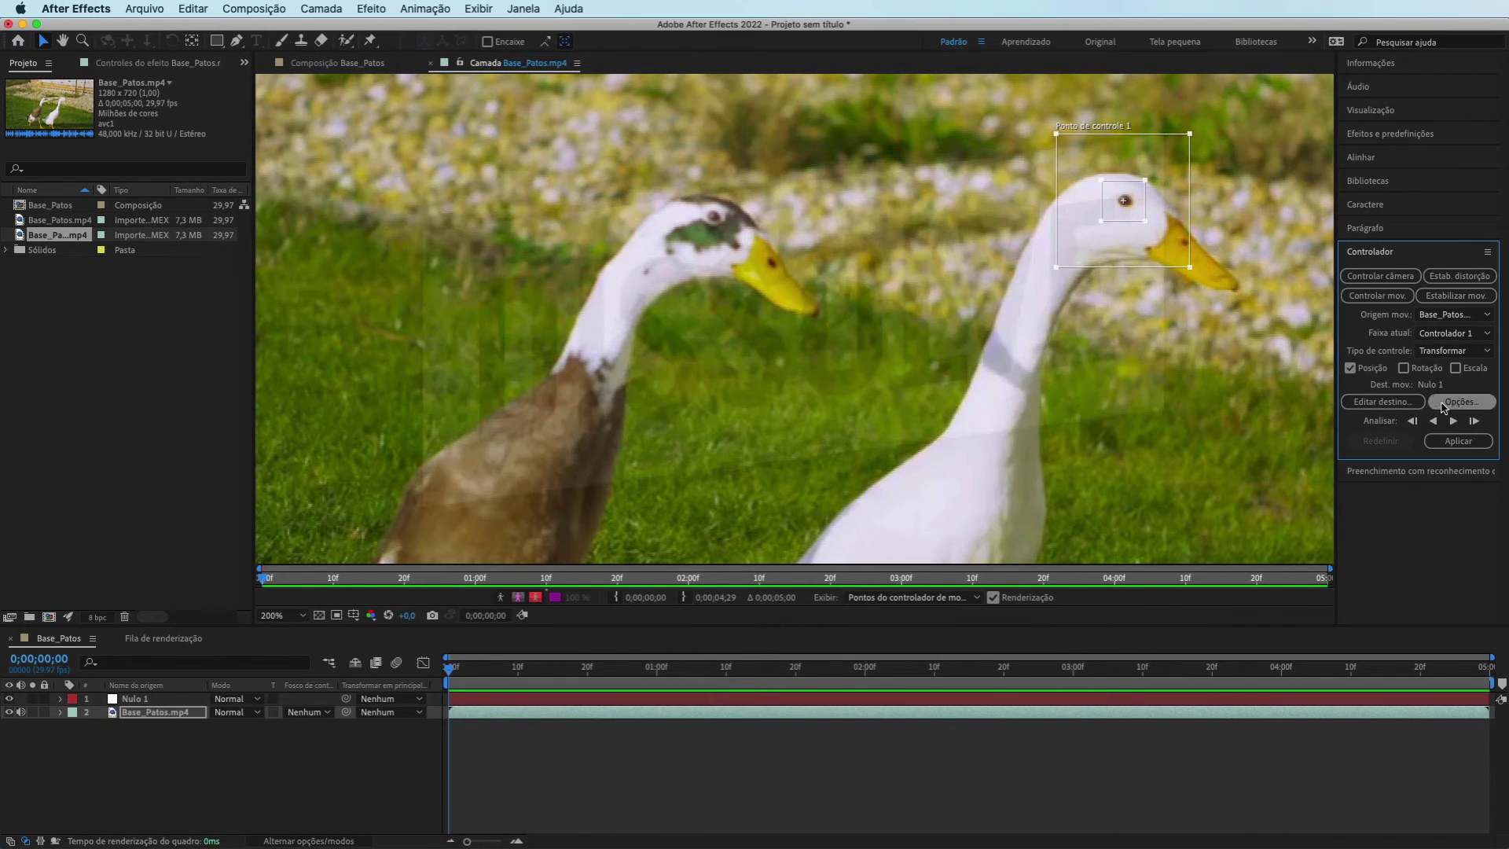
Set the tracker's low-confidence behaviour to Parar de rastrear and accept the motion tracker options
click(1448, 403)
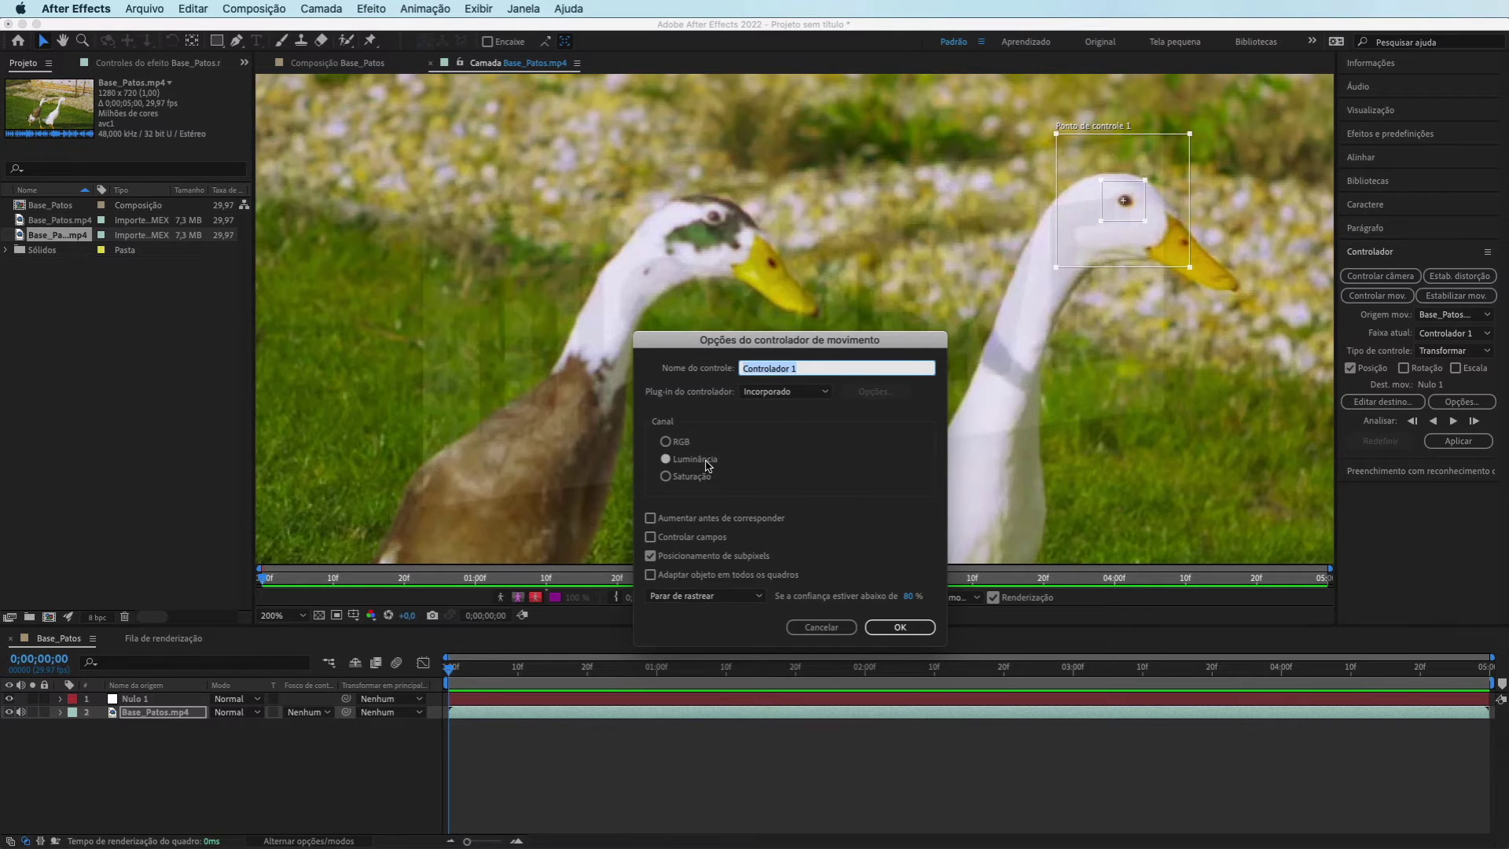
click(705, 595)
click(690, 662)
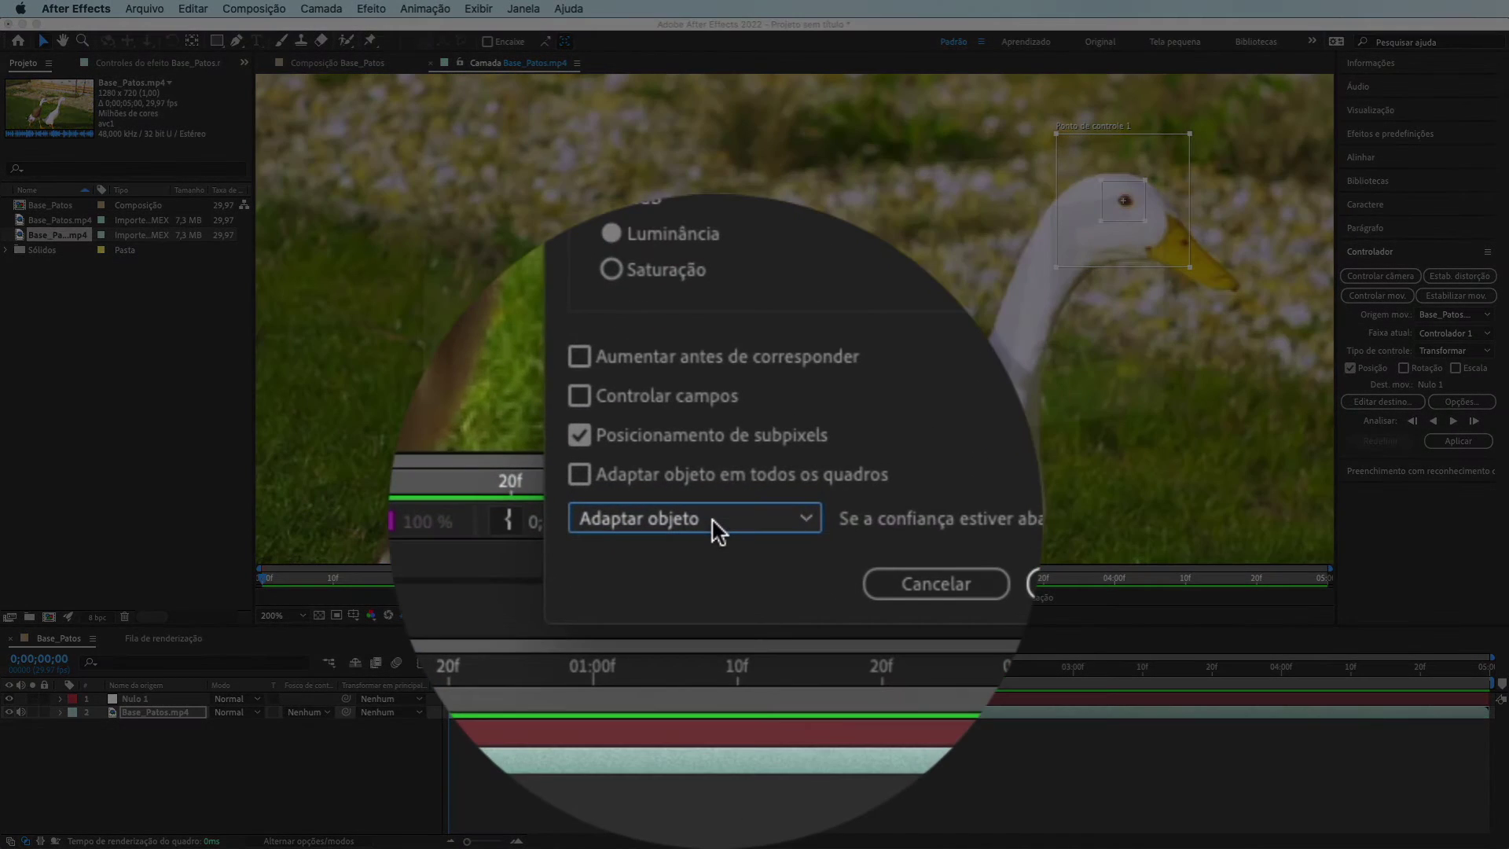
click(713, 594)
click(699, 587)
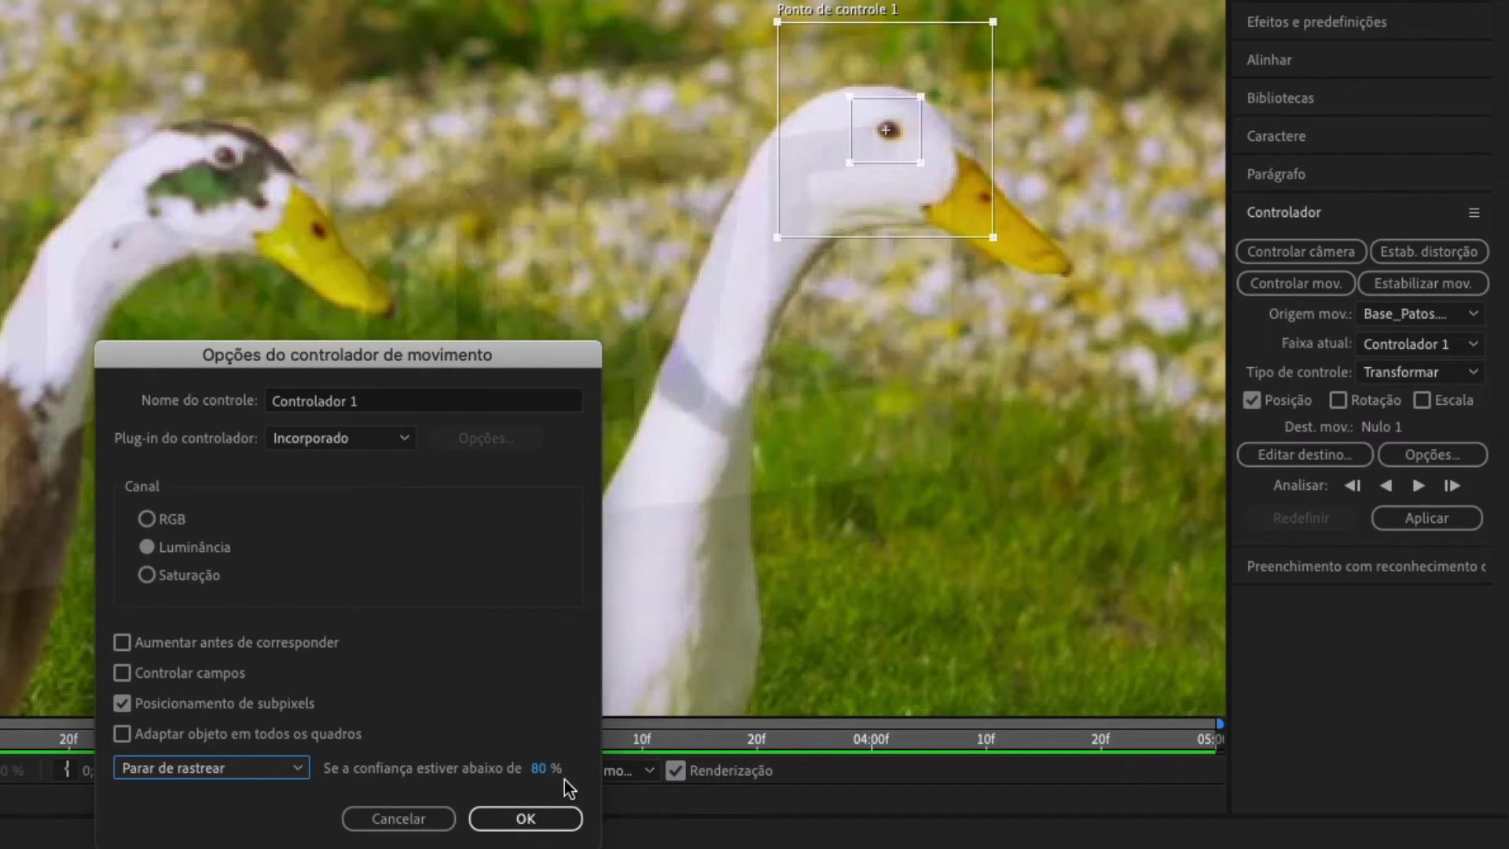
click(545, 821)
click(526, 821)
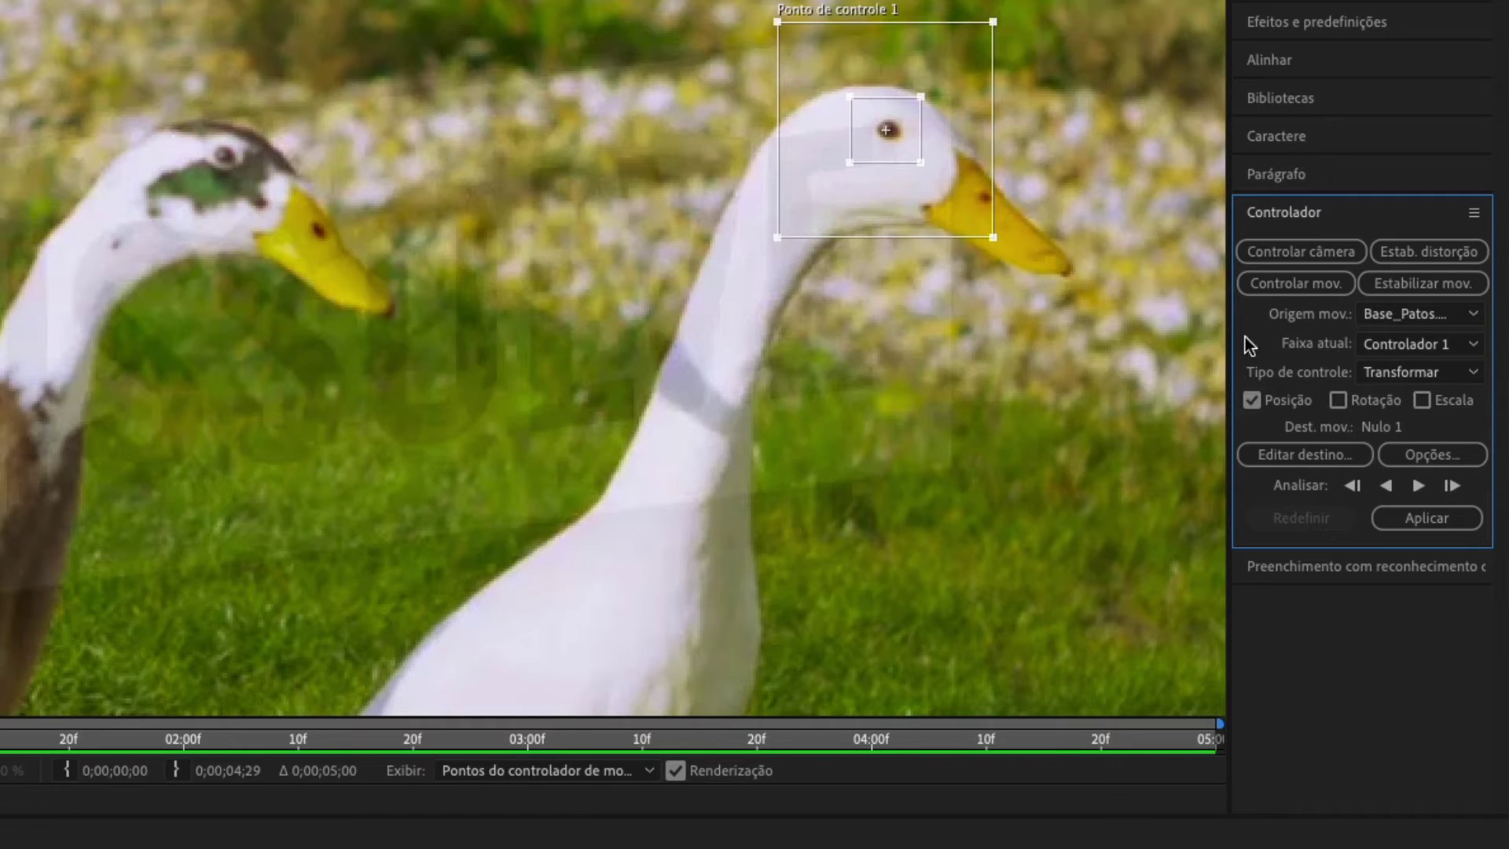
Analyze the track point's motion forward from the first frame to the end of the clip
key(comma)
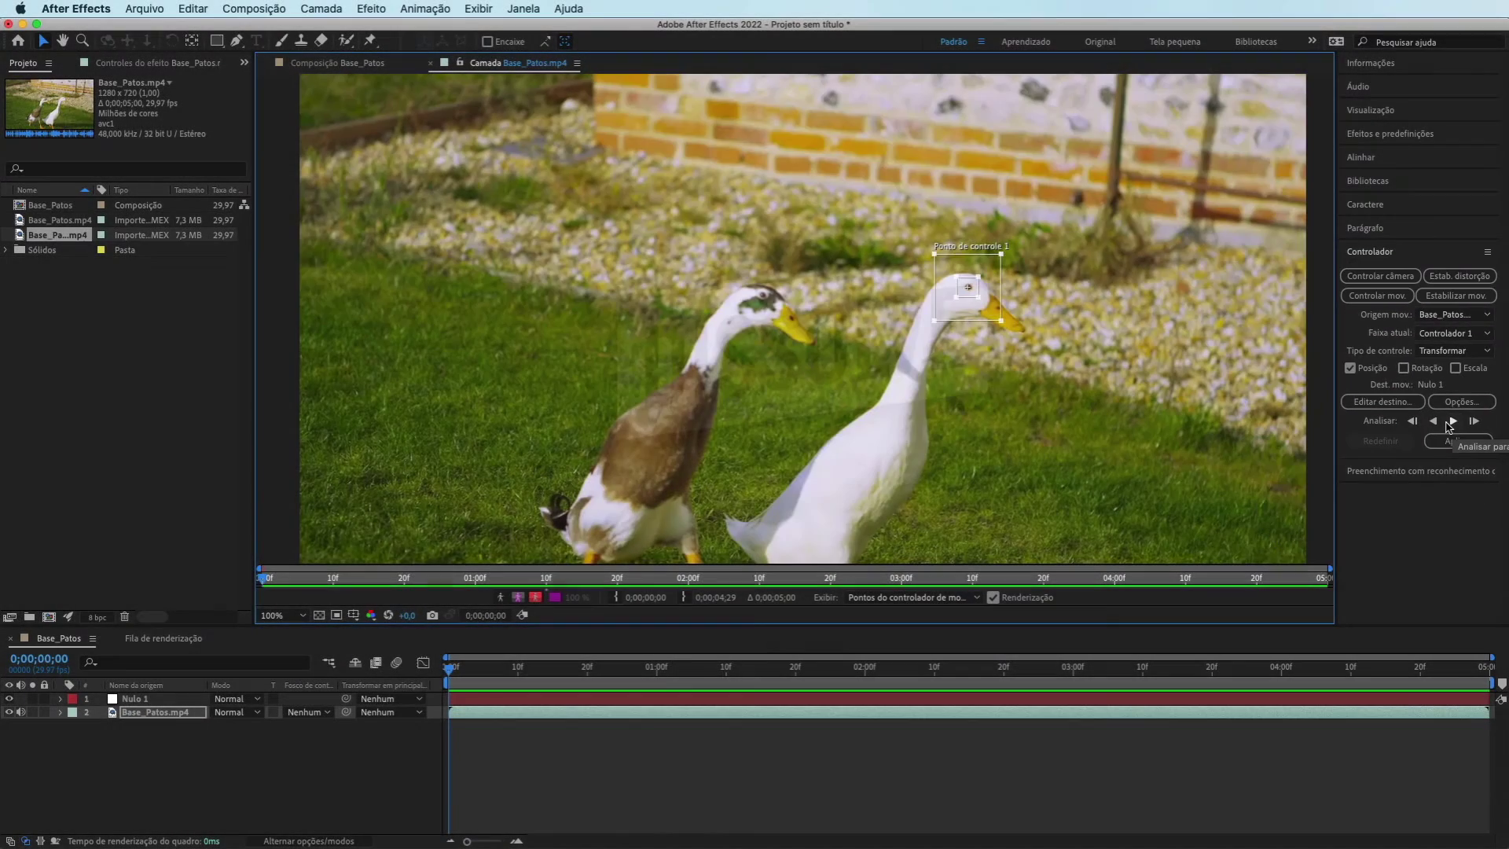
click(1449, 422)
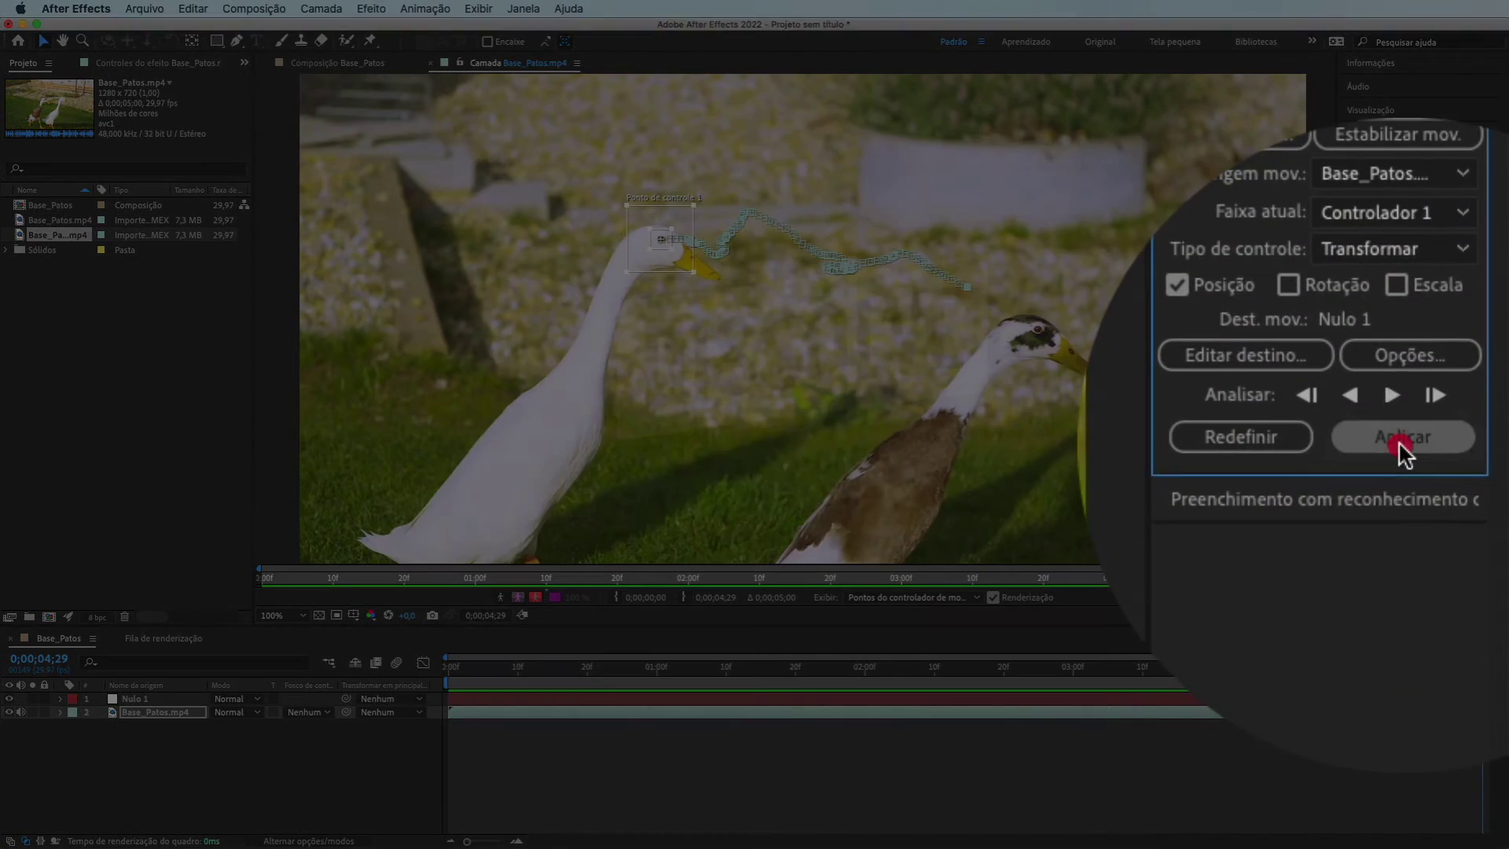
Apply the tracked motion to the null layer Nulo 1 in both the X and Y dimensions
click(1456, 443)
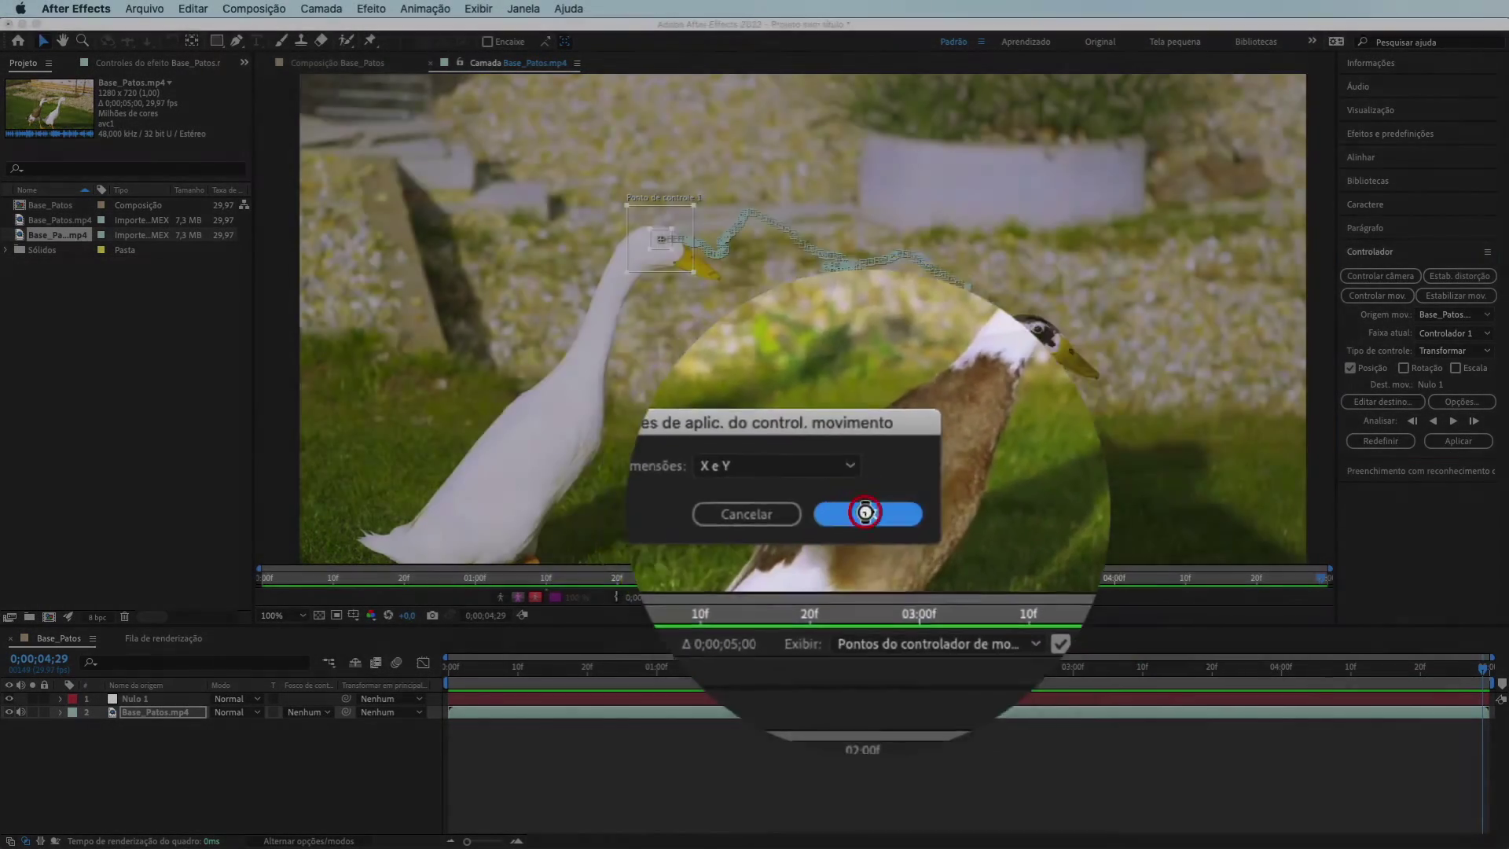
click(867, 513)
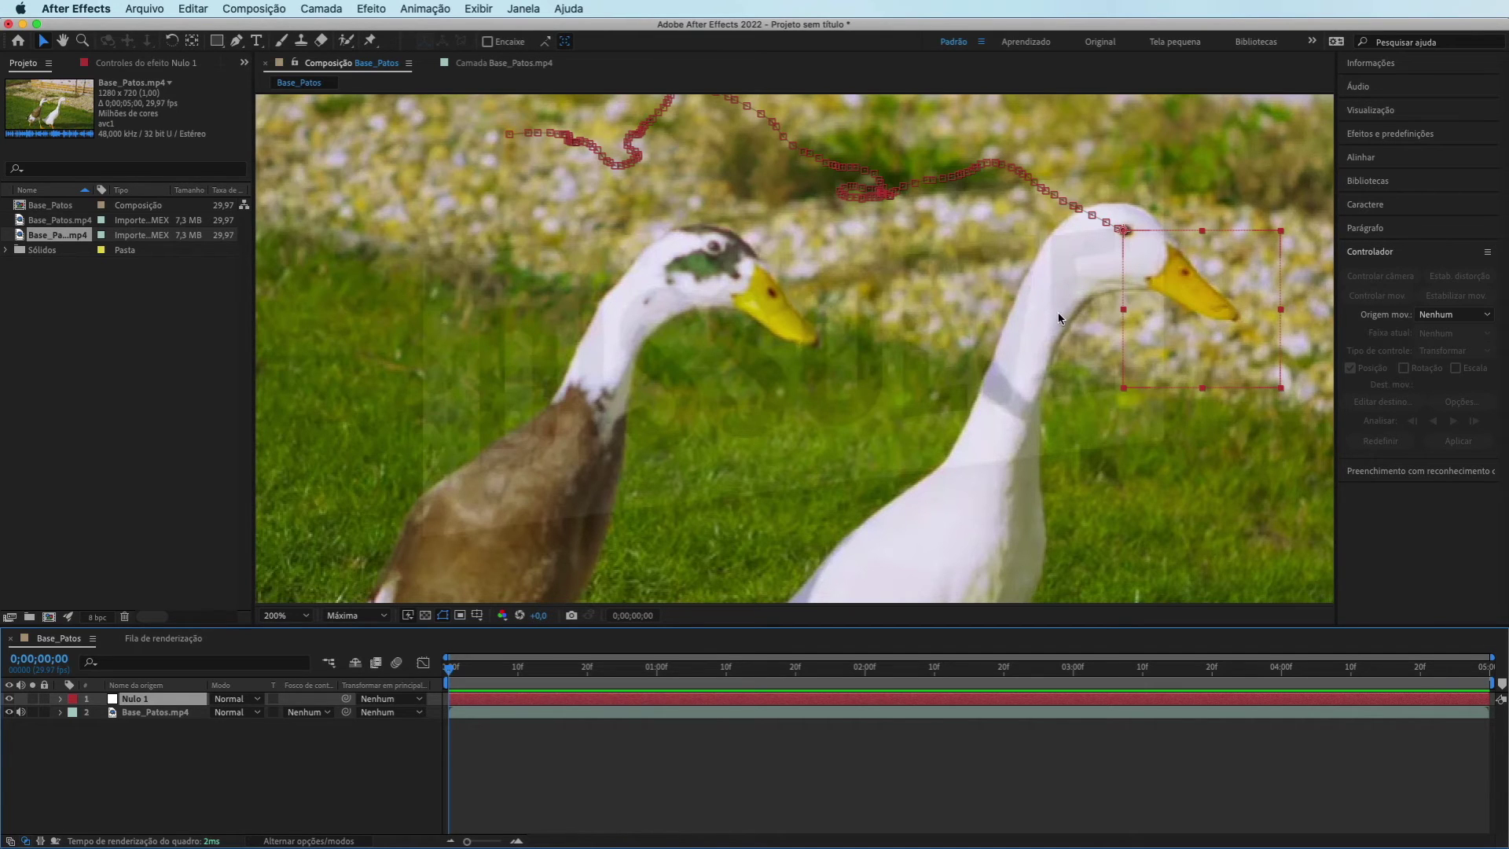
key(period)
key(comma)
key(comma)
key(comma)
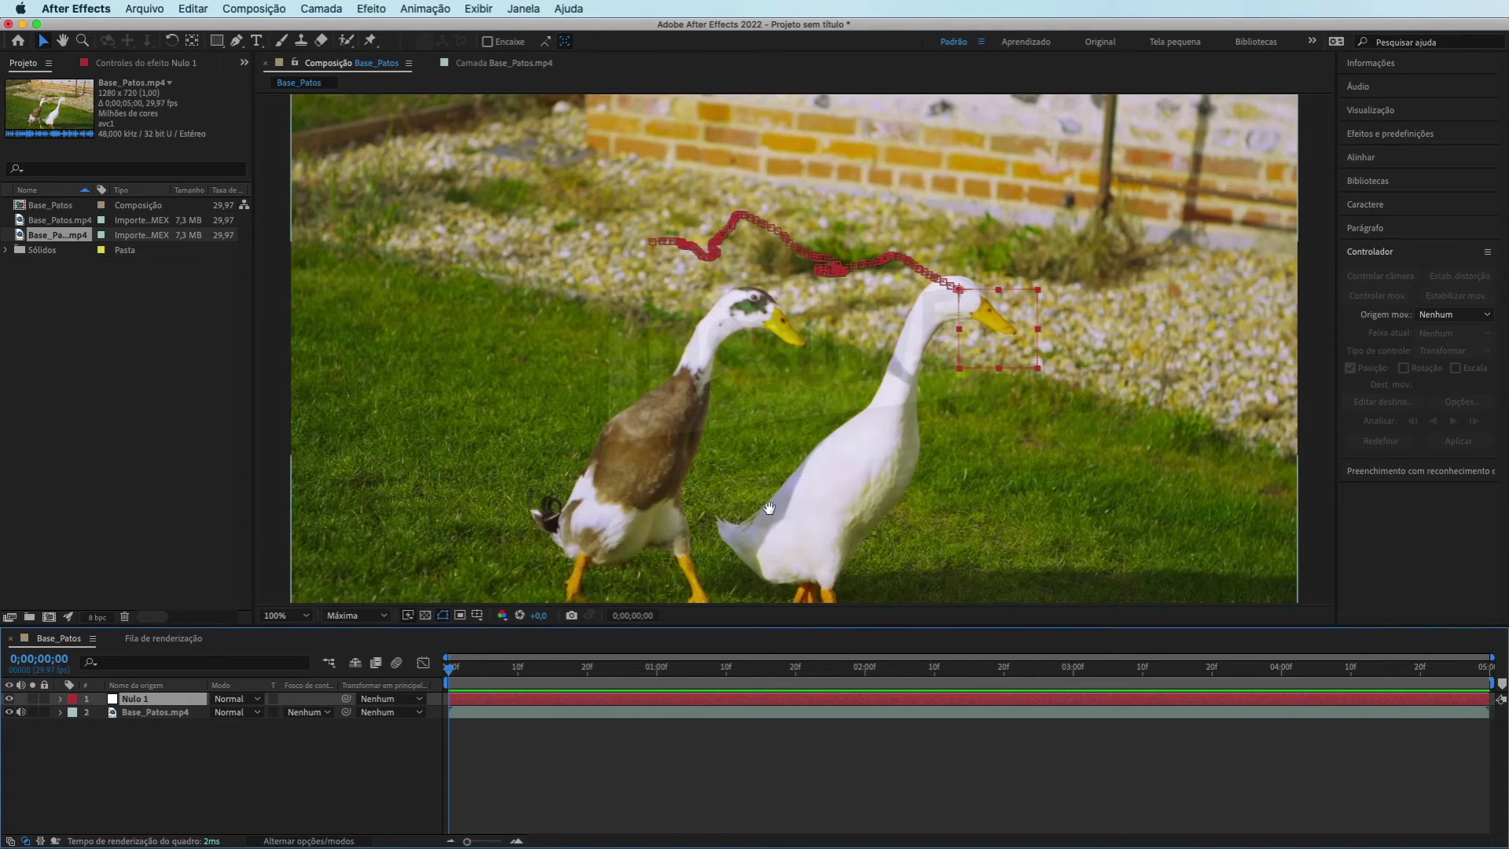
Import the image chapeu_de_couro.png into the project and add it to the composition as the top layer
drag(768, 508, 762, 397)
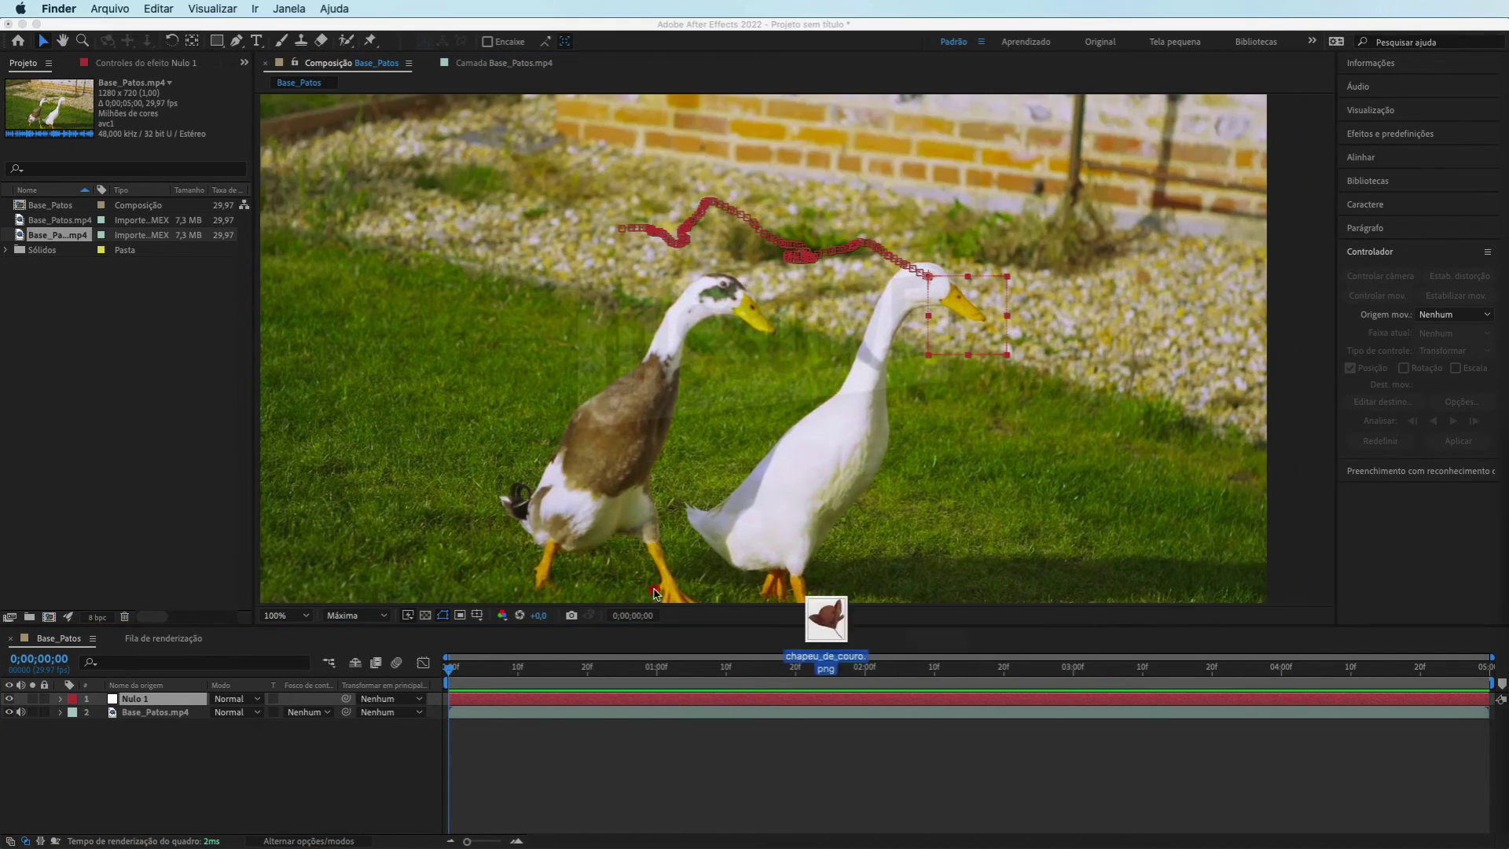
drag(825, 618, 191, 475)
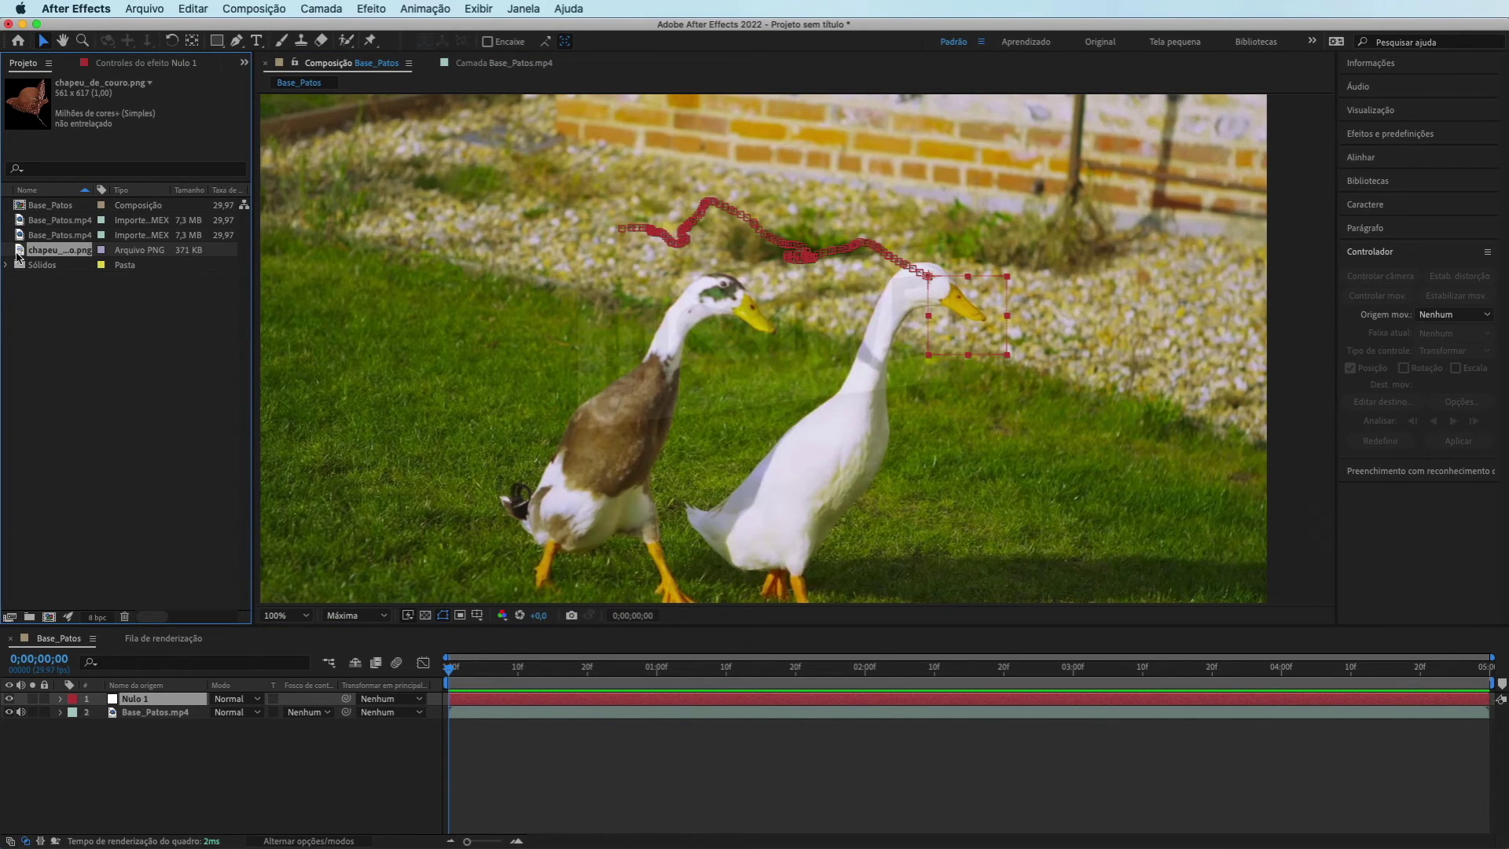
drag(19, 253, 780, 343)
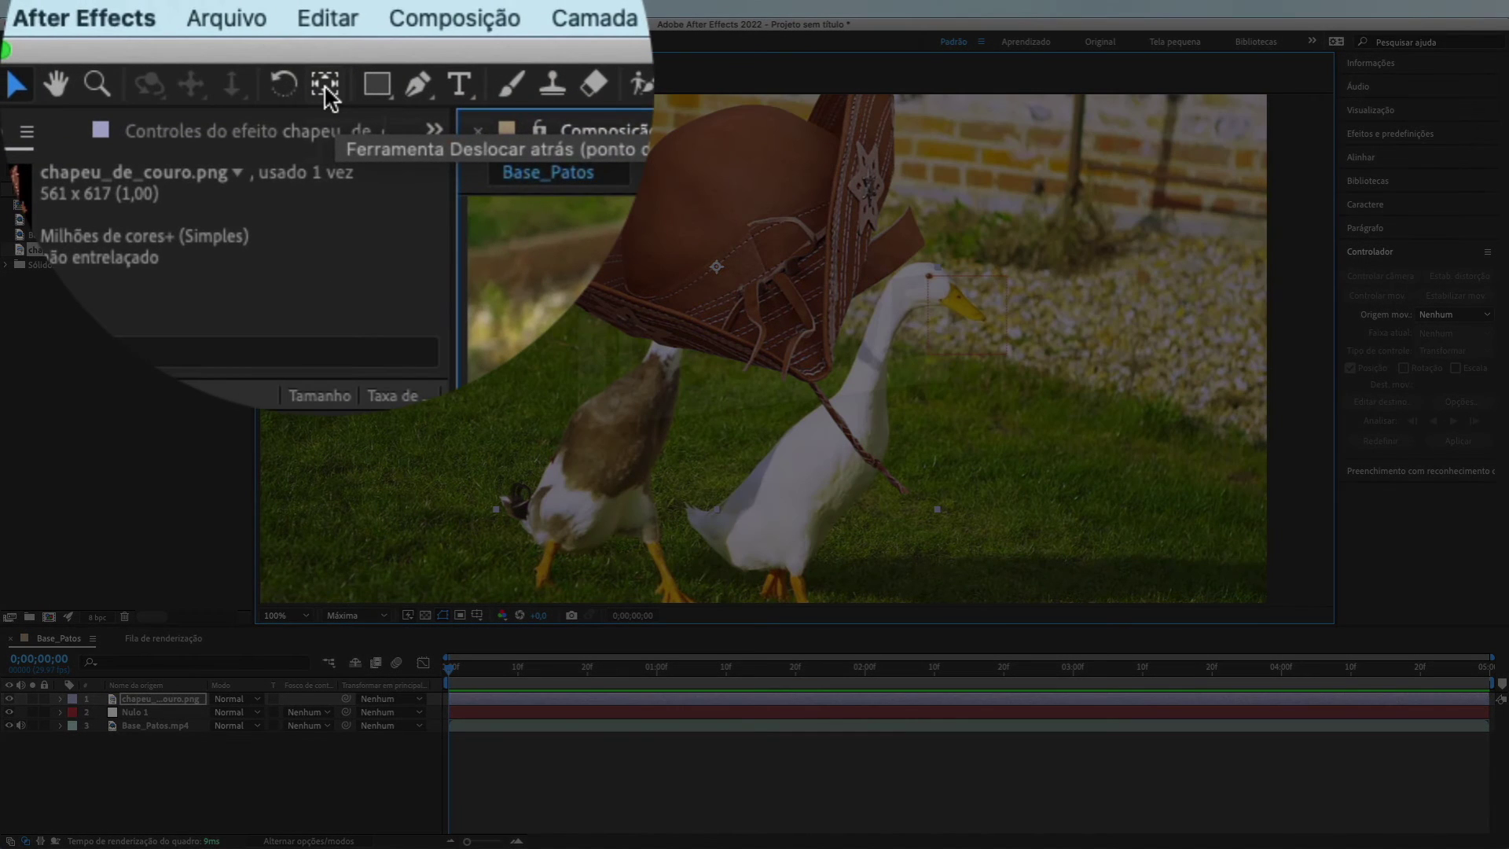
Move the hat layer's anchor point to the lower front corner of the brim, just above the chin cord
click(192, 41)
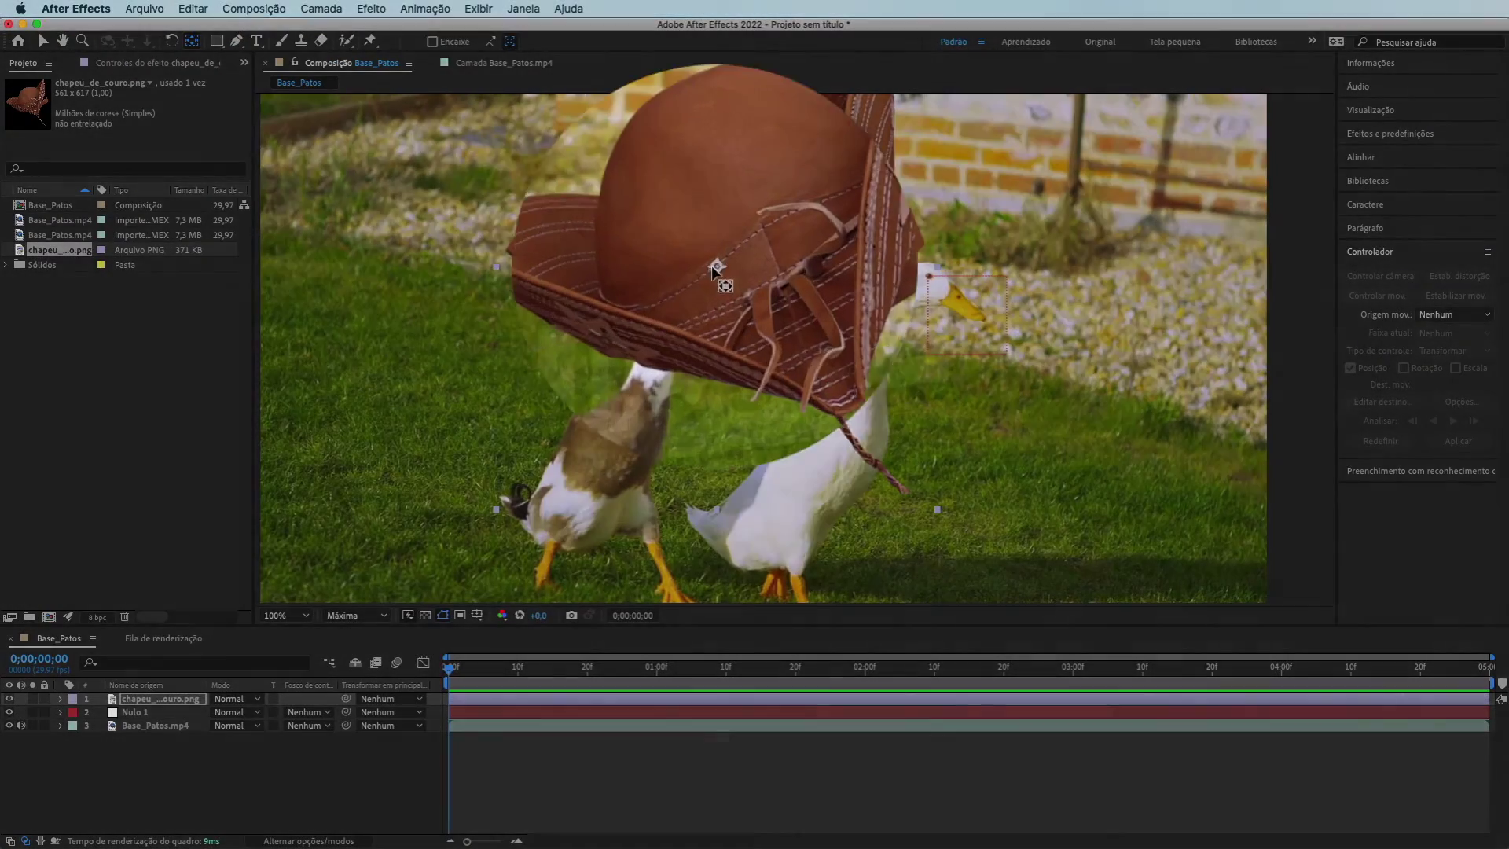
drag(713, 269, 726, 260)
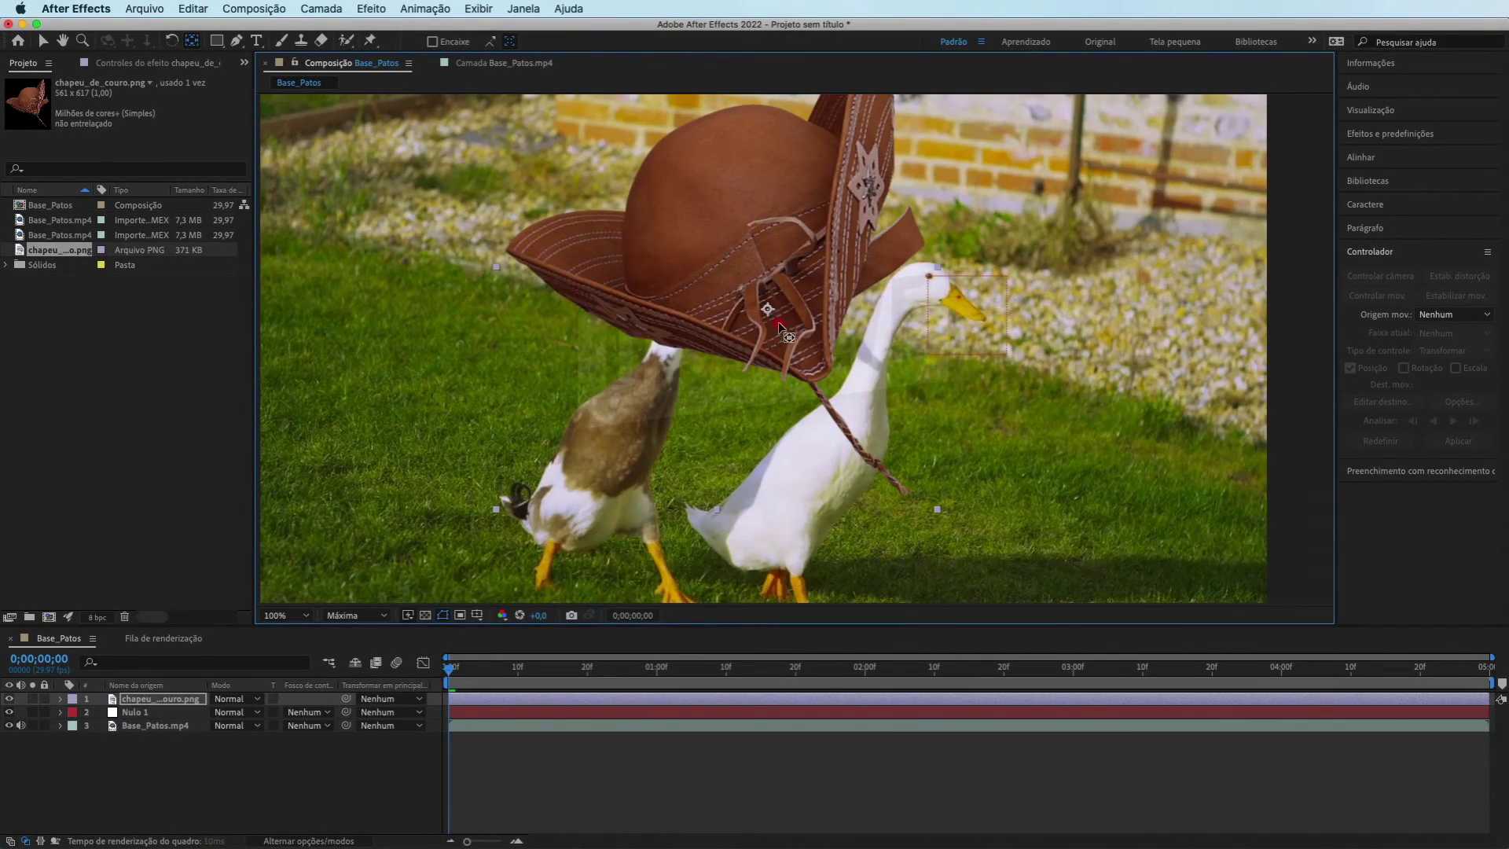
drag(792, 339, 807, 355)
click(807, 355)
Rotate the hat slightly counterclockwise about its new anchor point and move it over the white duck
click(172, 41)
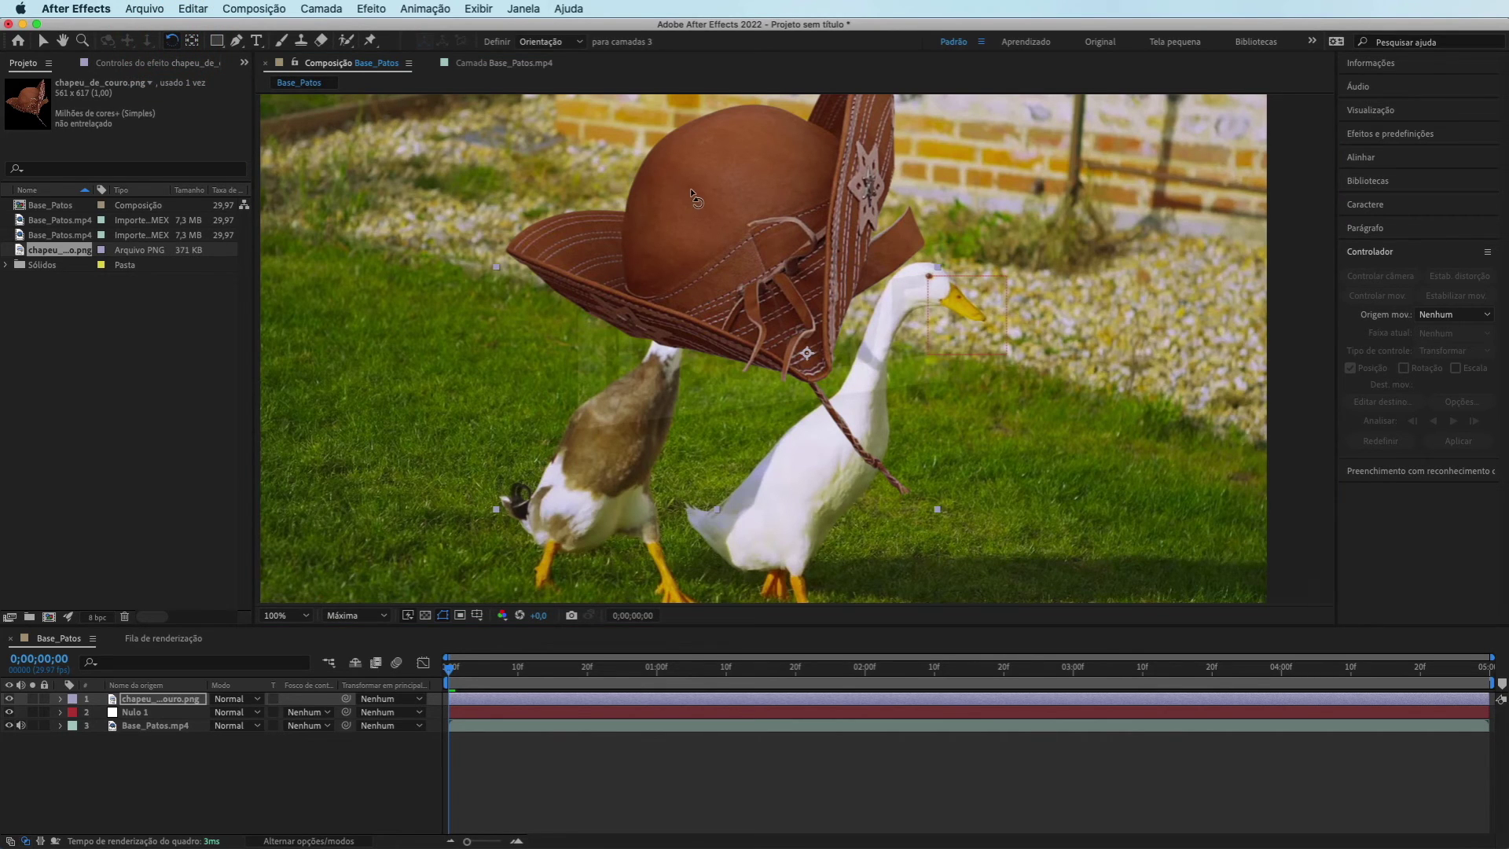
drag(696, 200, 777, 326)
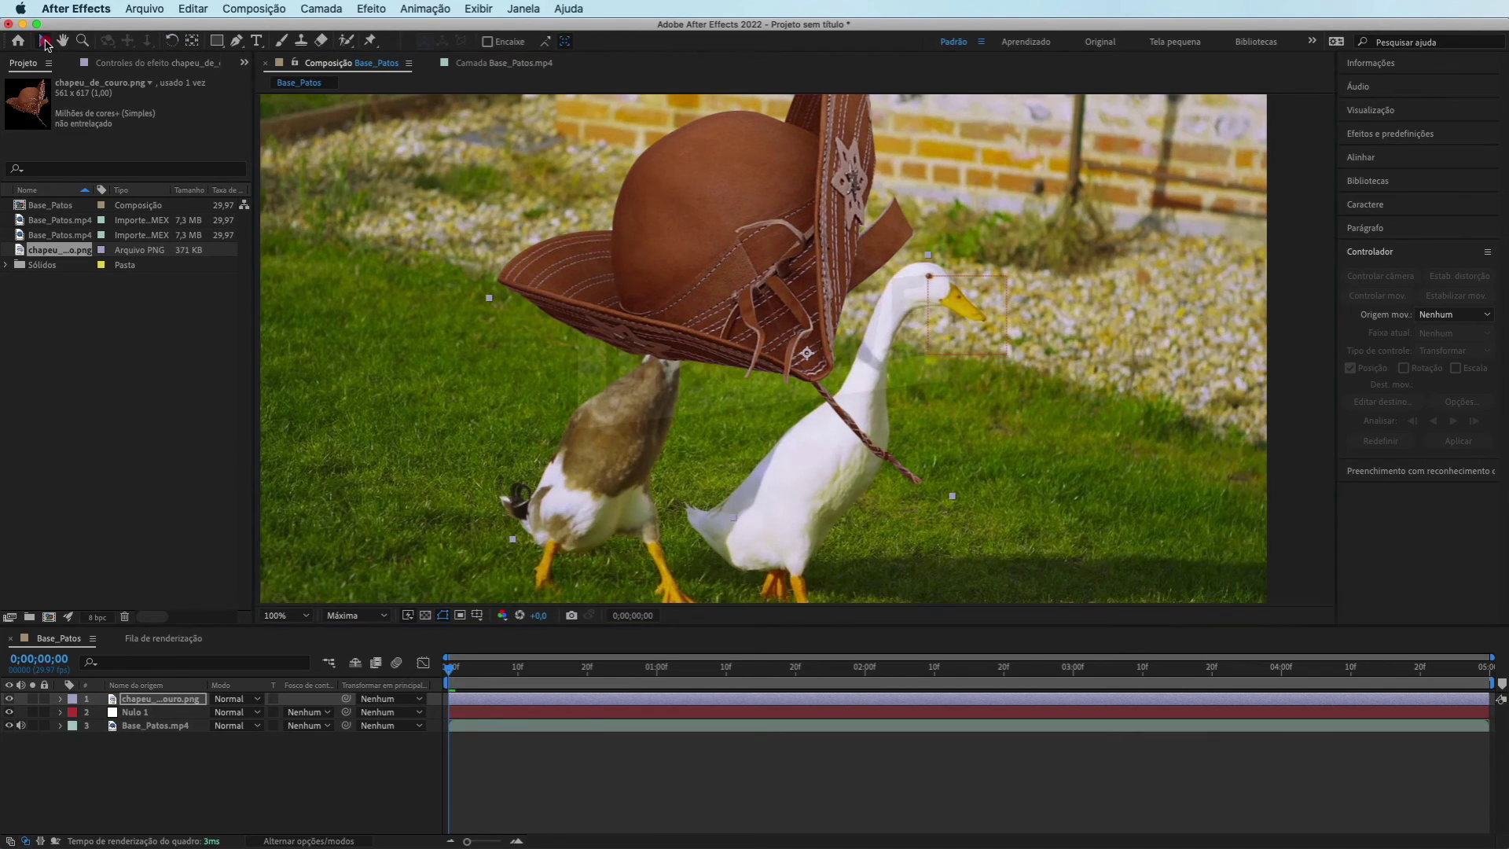
click(43, 41)
drag(691, 235, 819, 312)
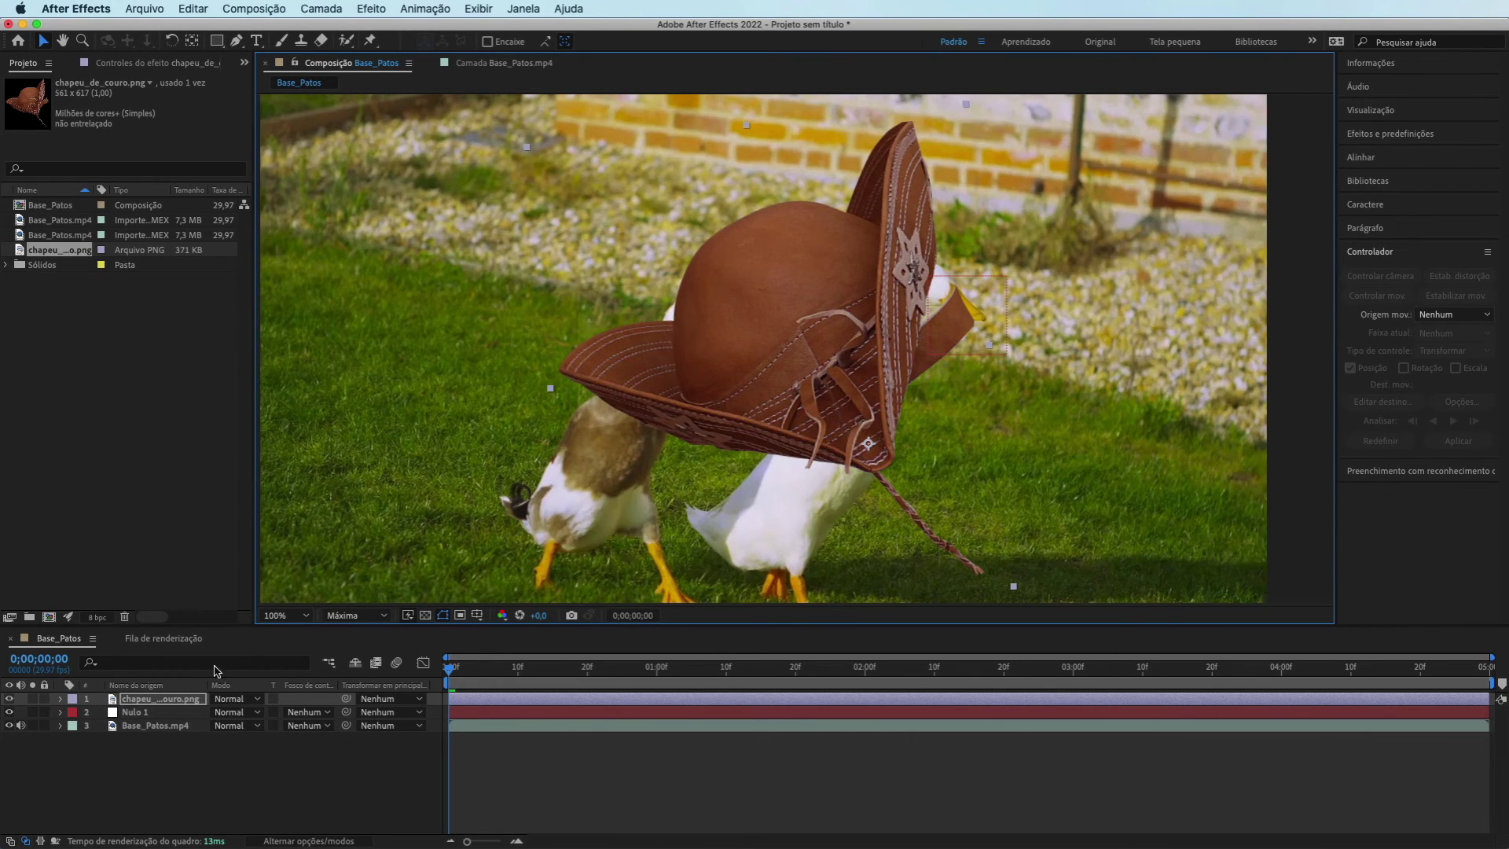
Scale the chapeu_de_couro.png layer down to 20% in both dimensions
click(172, 699)
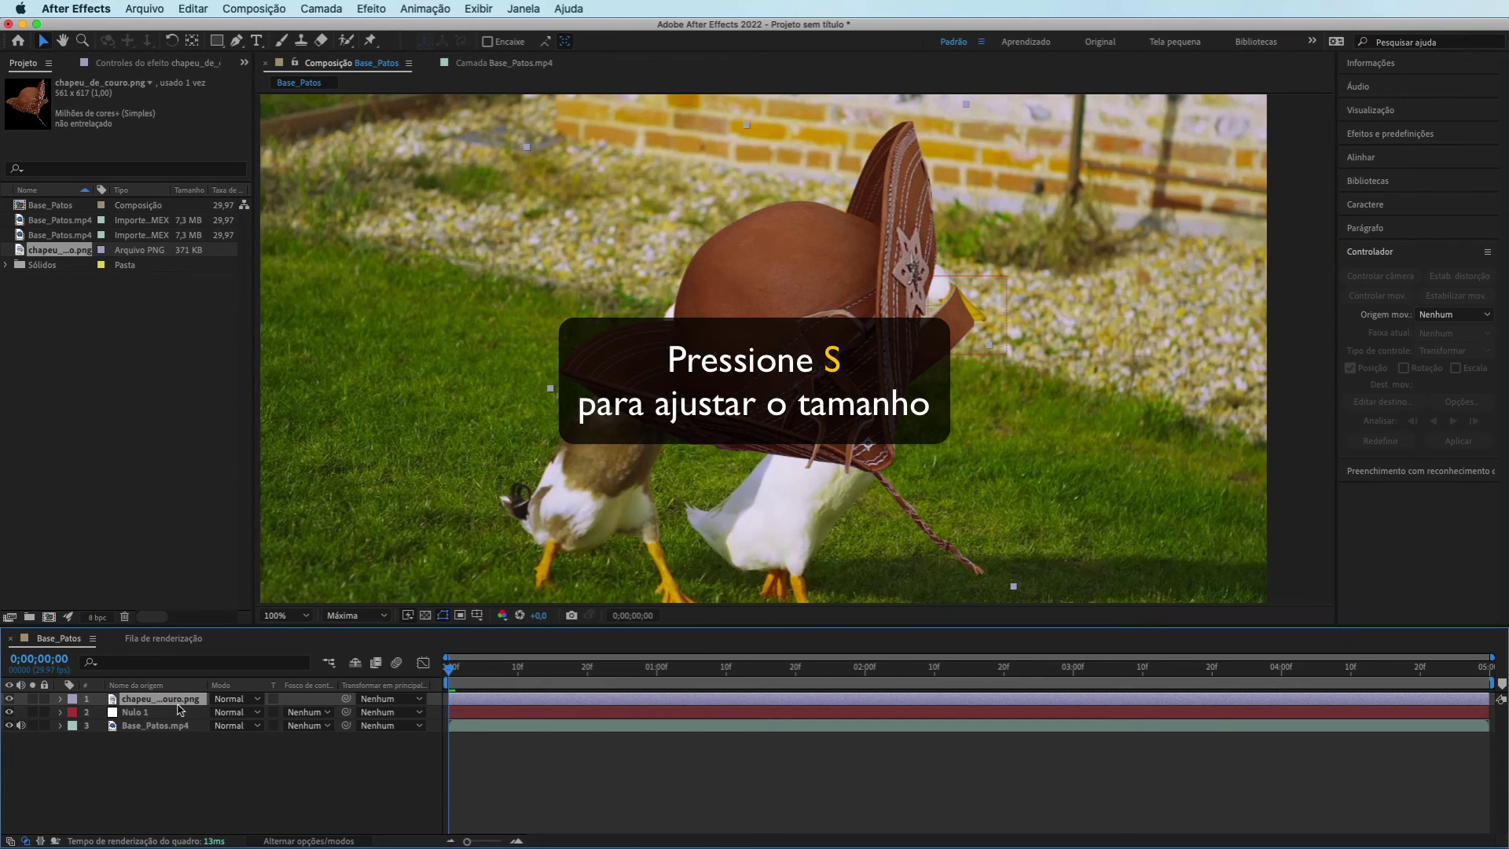
key(s)
drag(247, 712, 213, 713)
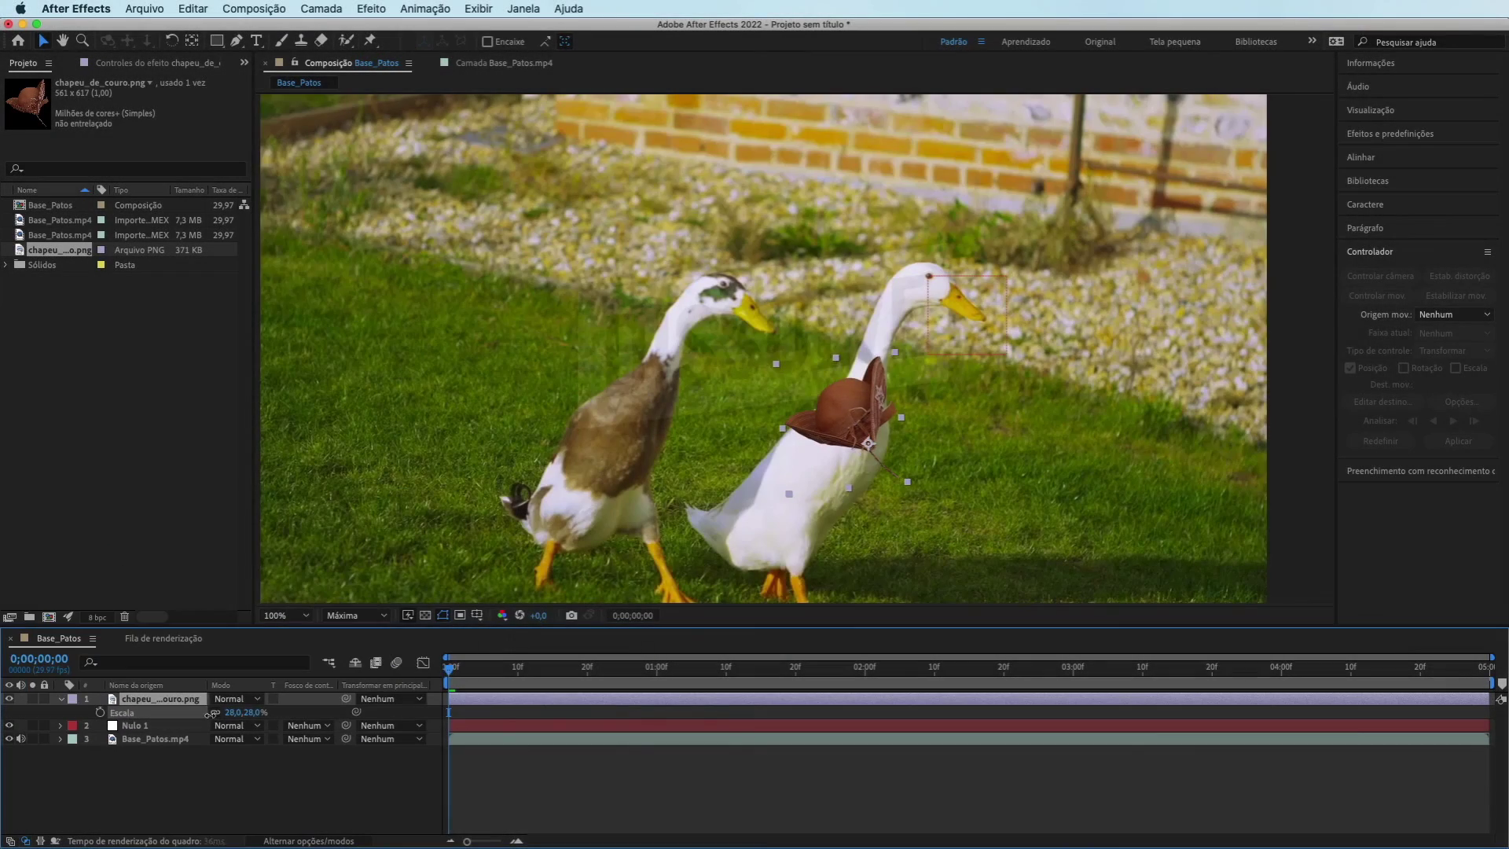
scroll(796, 373, up, 1)
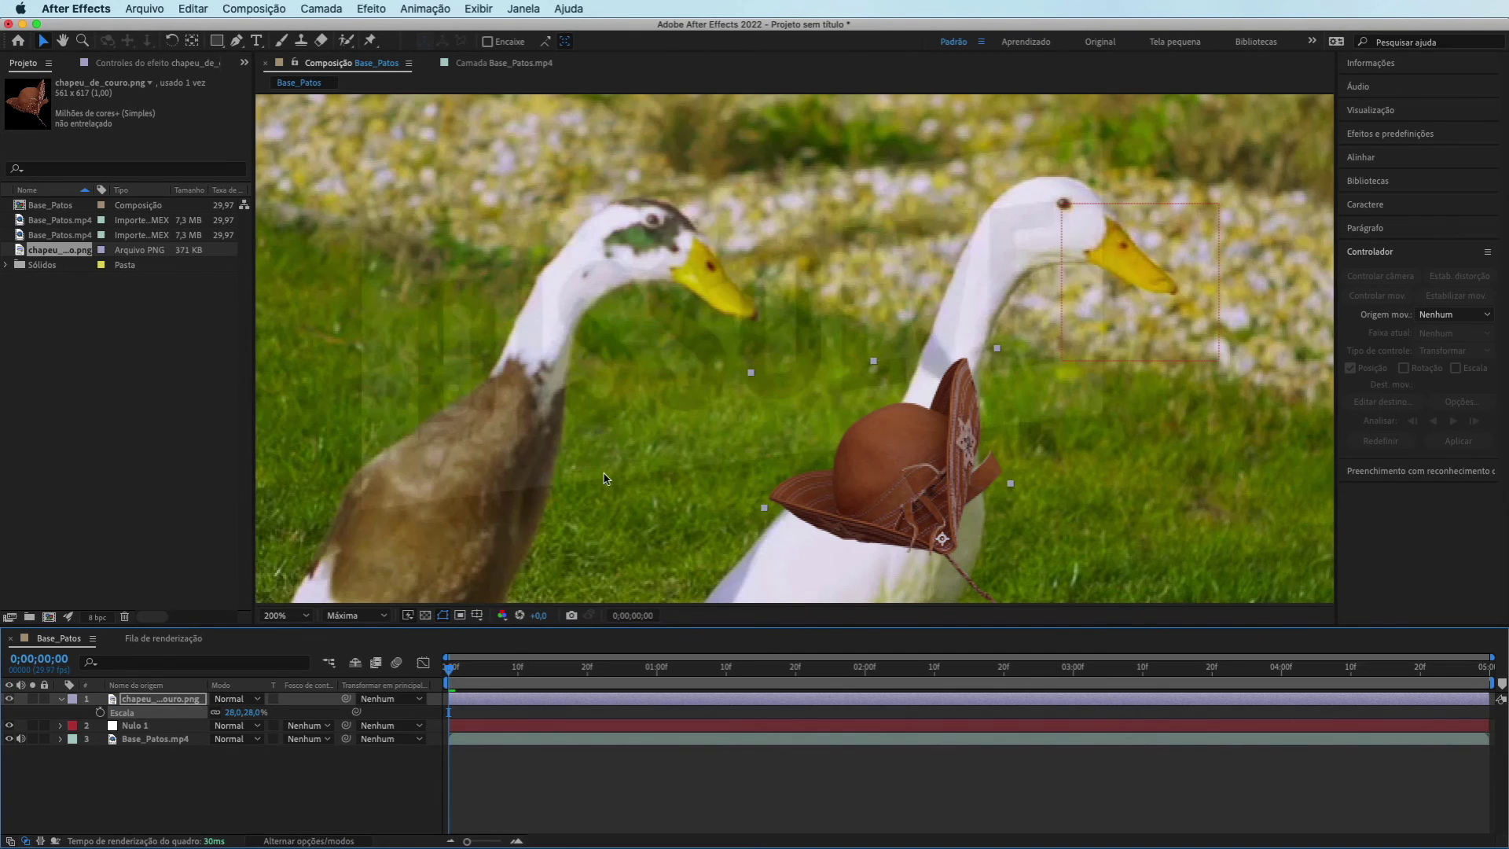
drag(253, 713, 240, 713)
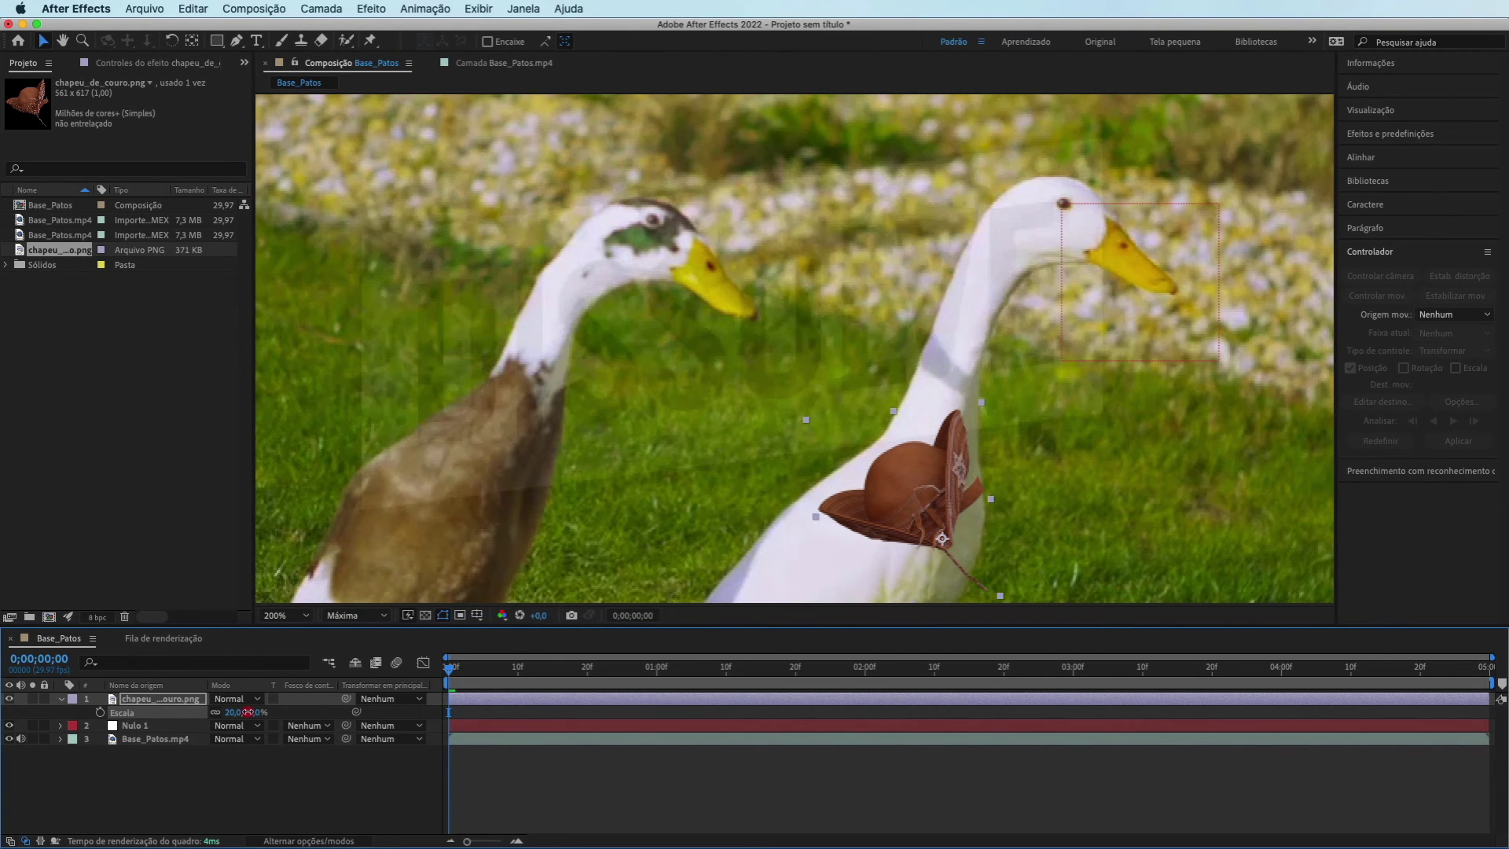
Place the hat, tilted back, on the white duck's head and parent its layer to Nulo 1
drag(900, 483, 996, 147)
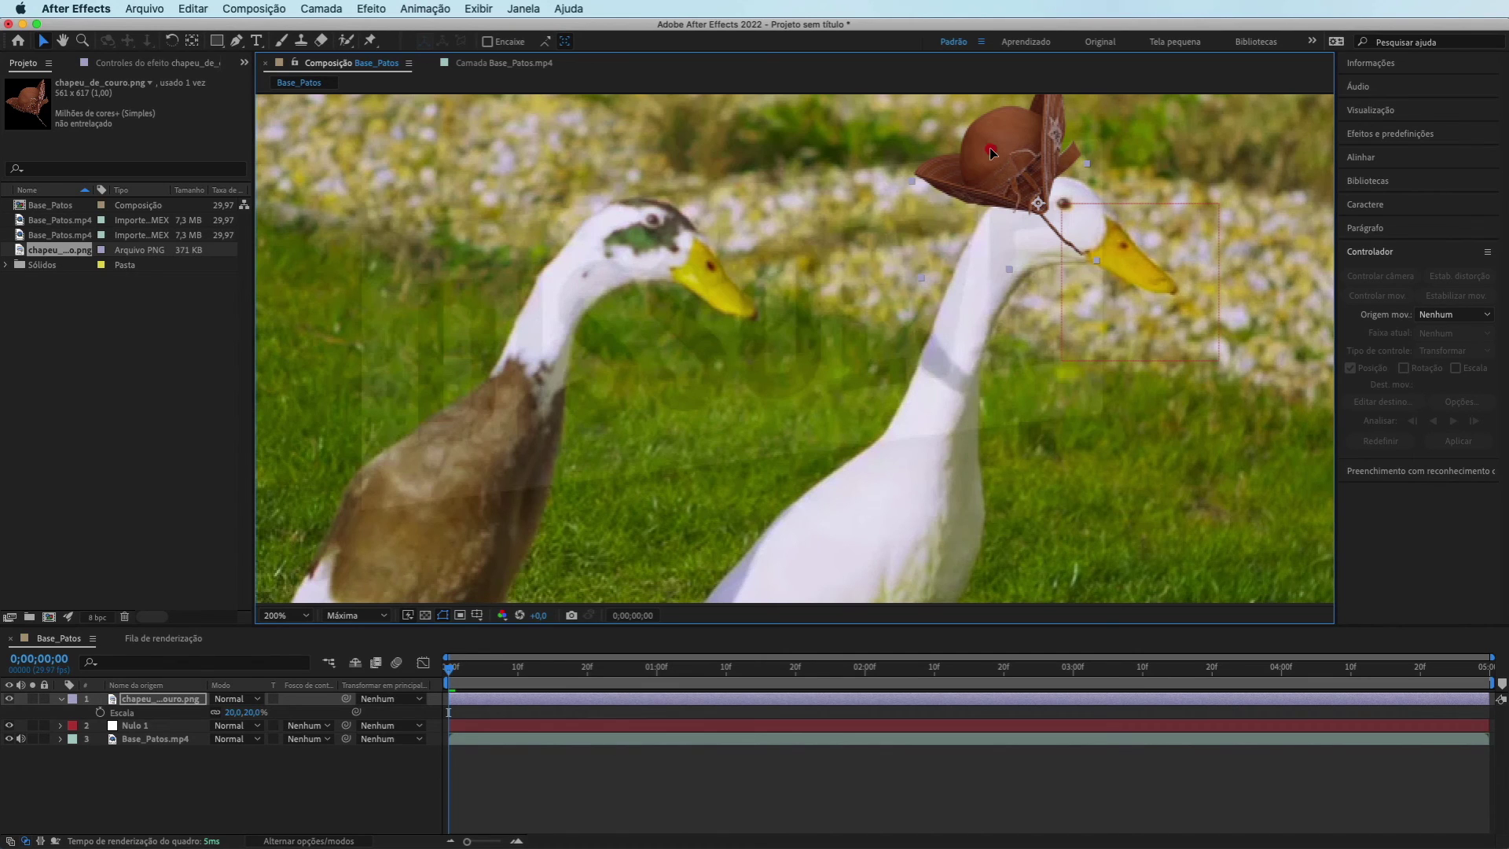
drag(990, 153, 1010, 256)
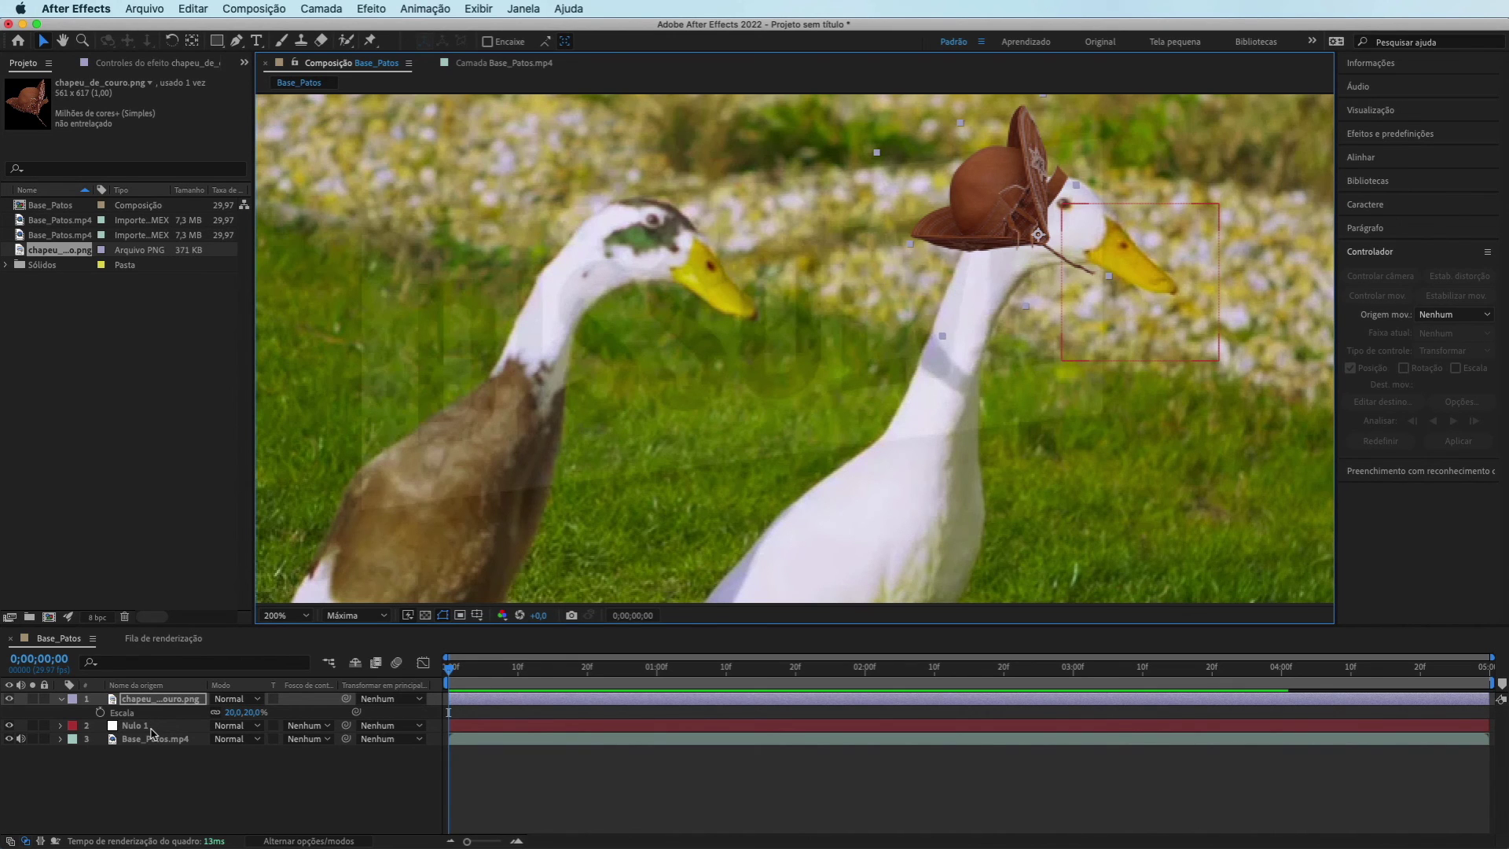
click(392, 698)
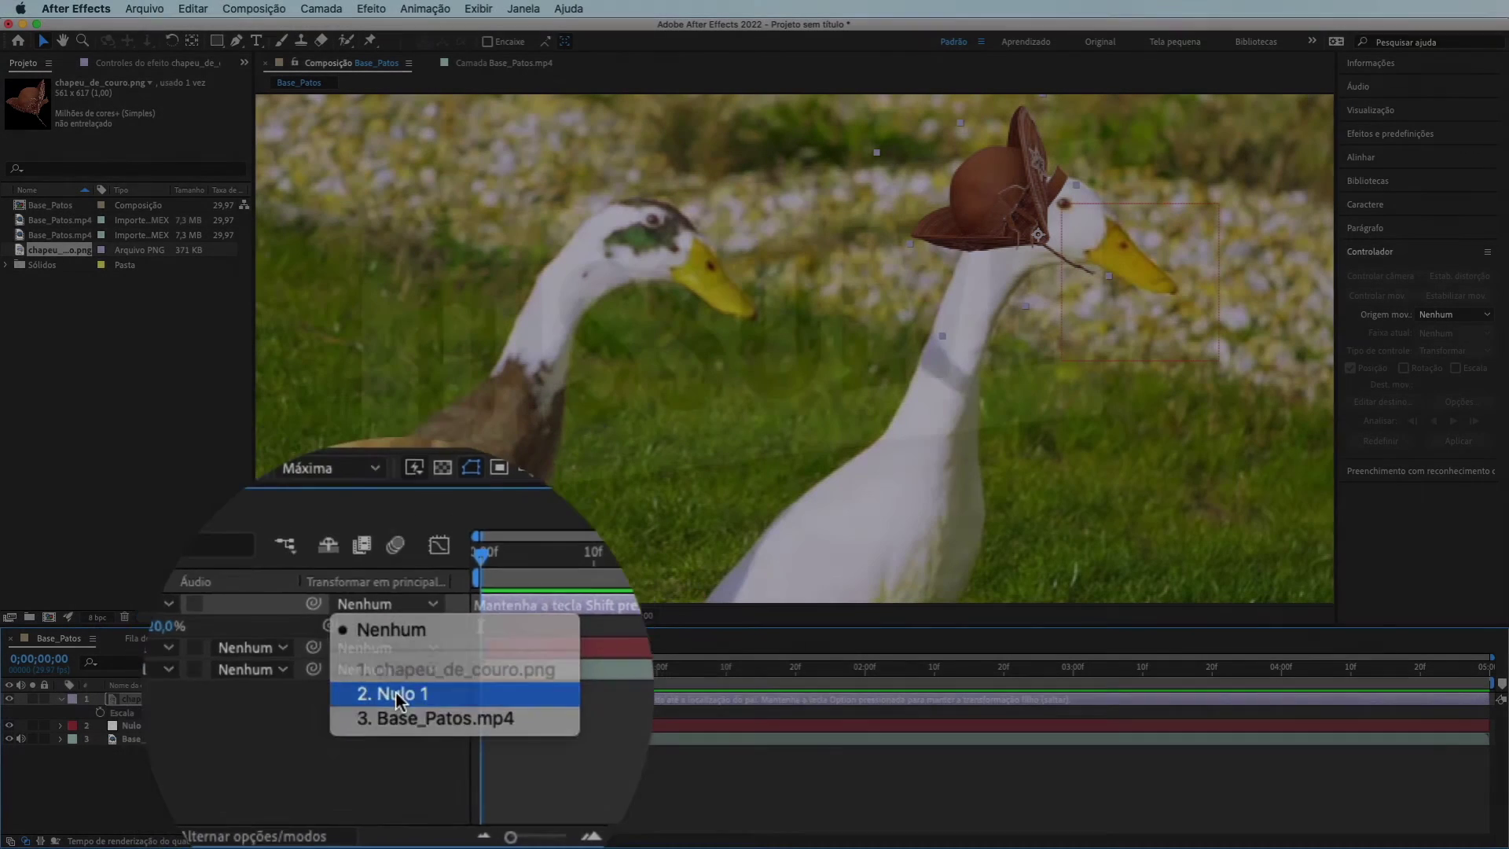
click(395, 695)
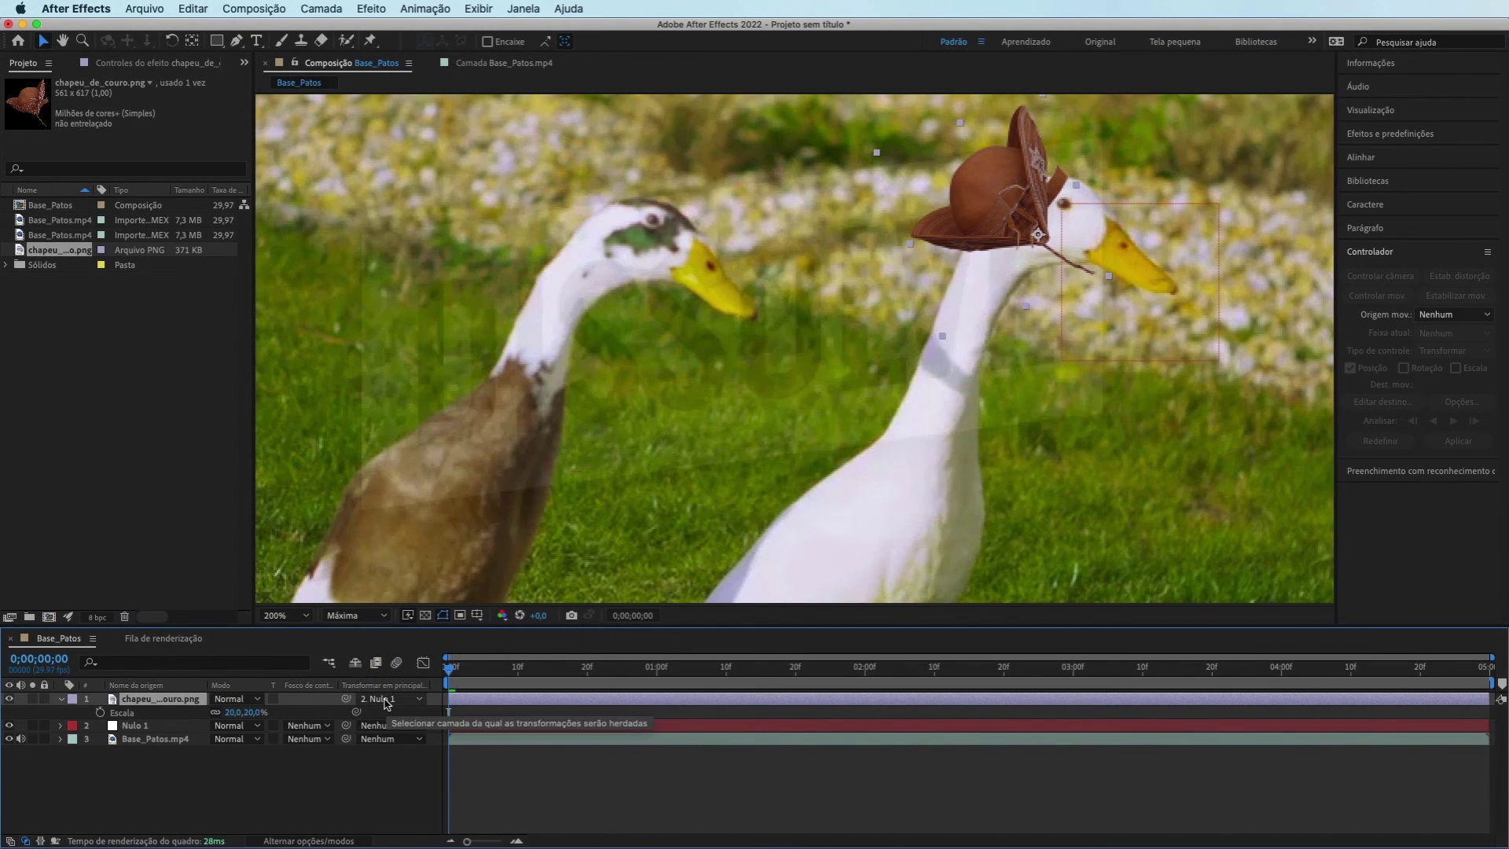
Play the composition to check how the hat follows the white duck's head
key(period)
key(comma)
key(comma)
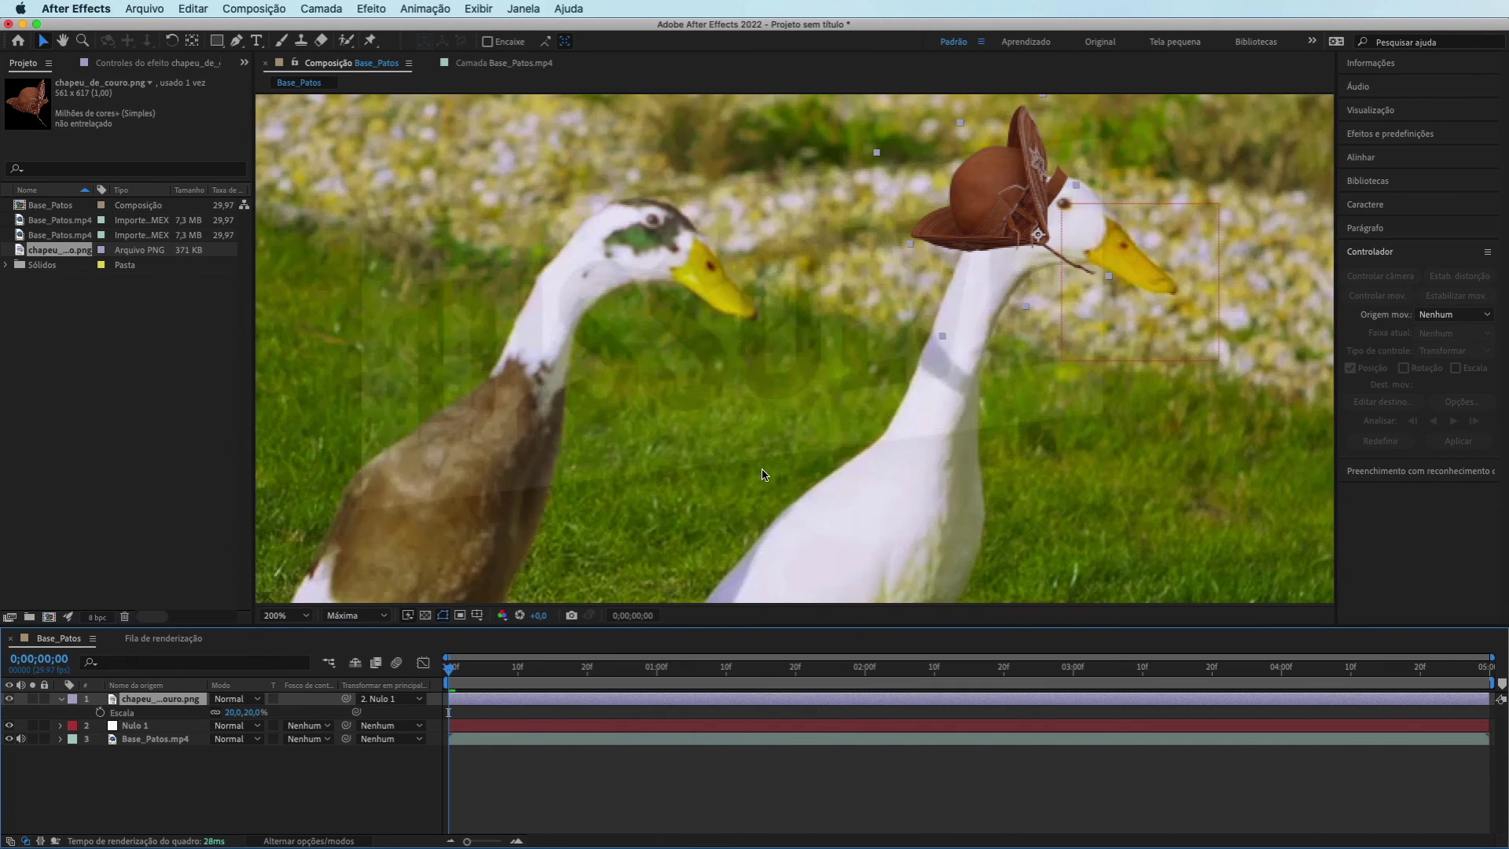
key(comma)
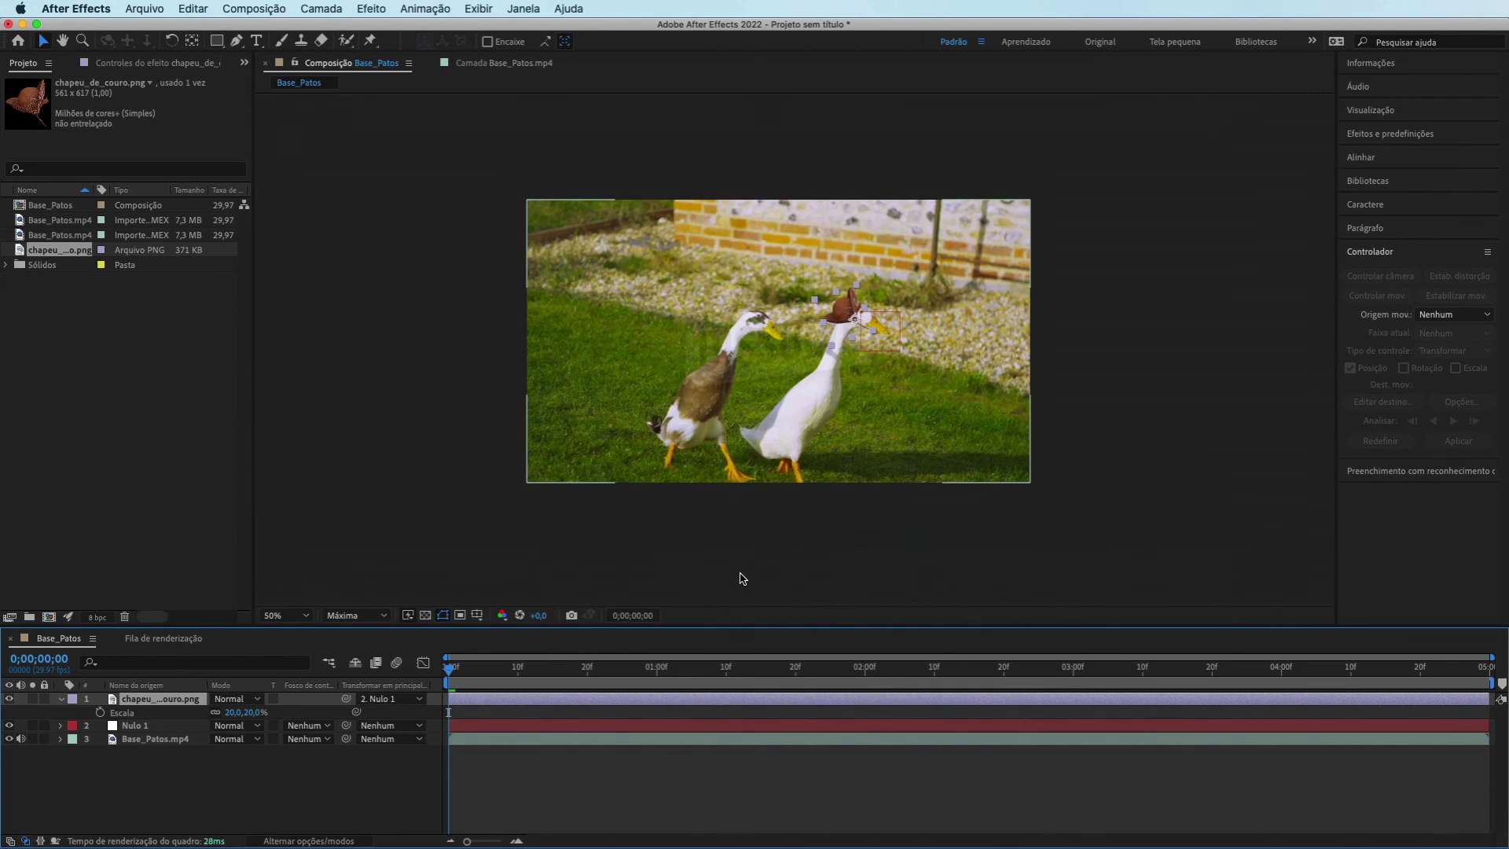
key(period)
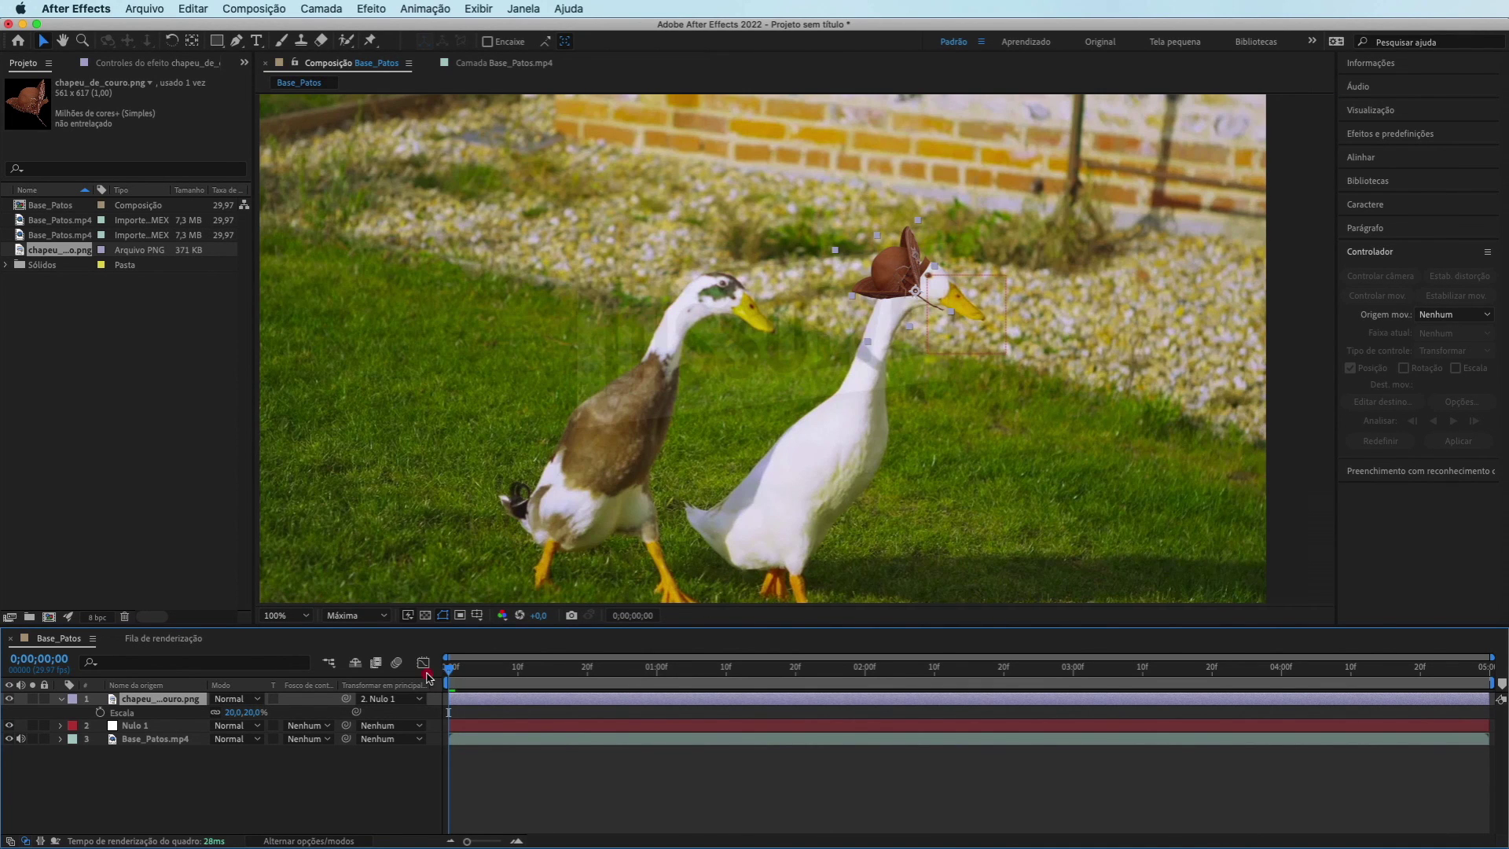
click(569, 794)
key(space)
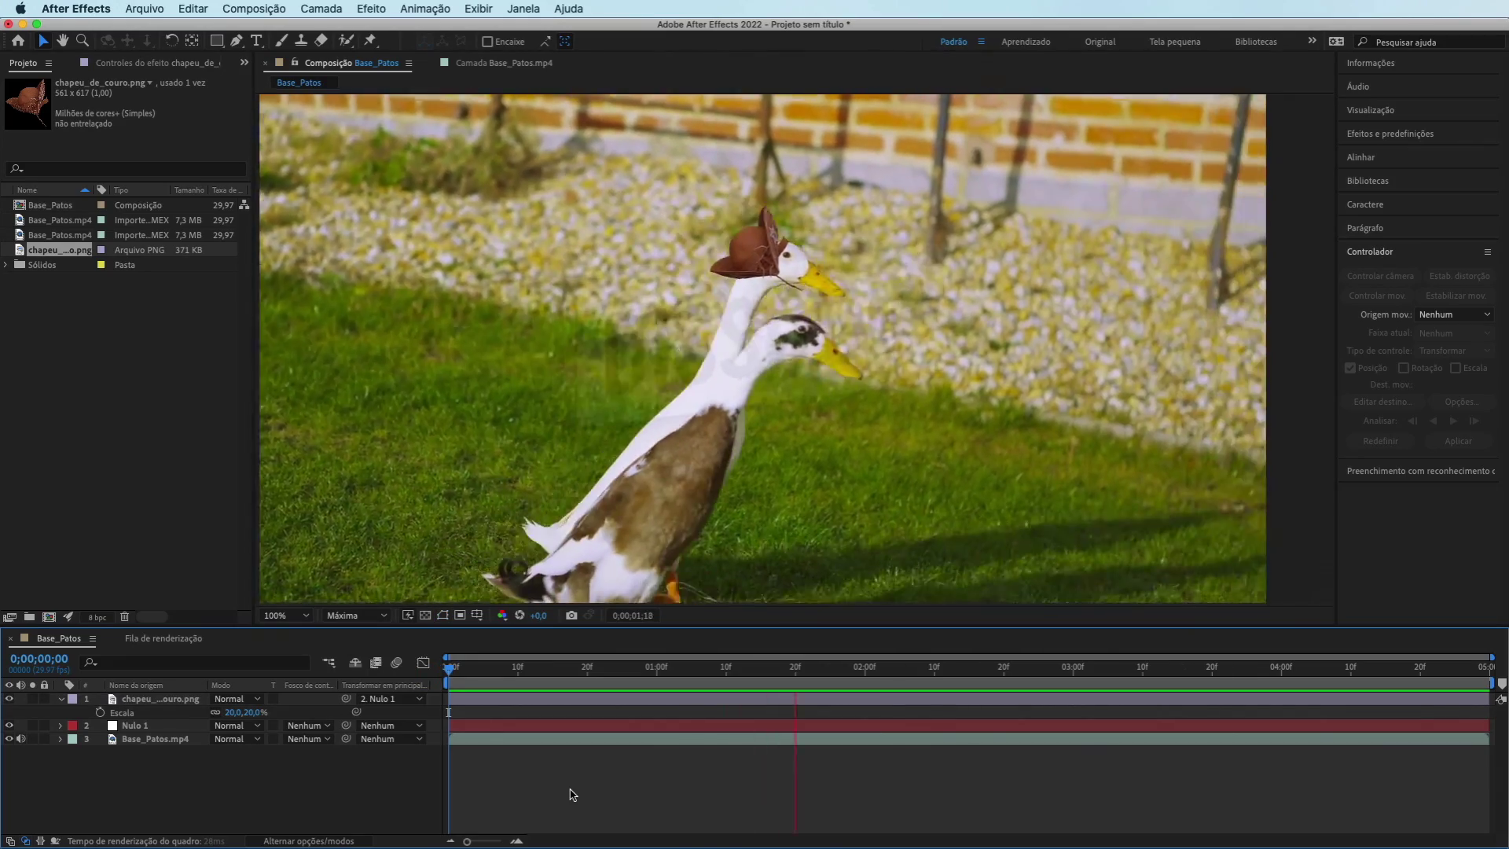